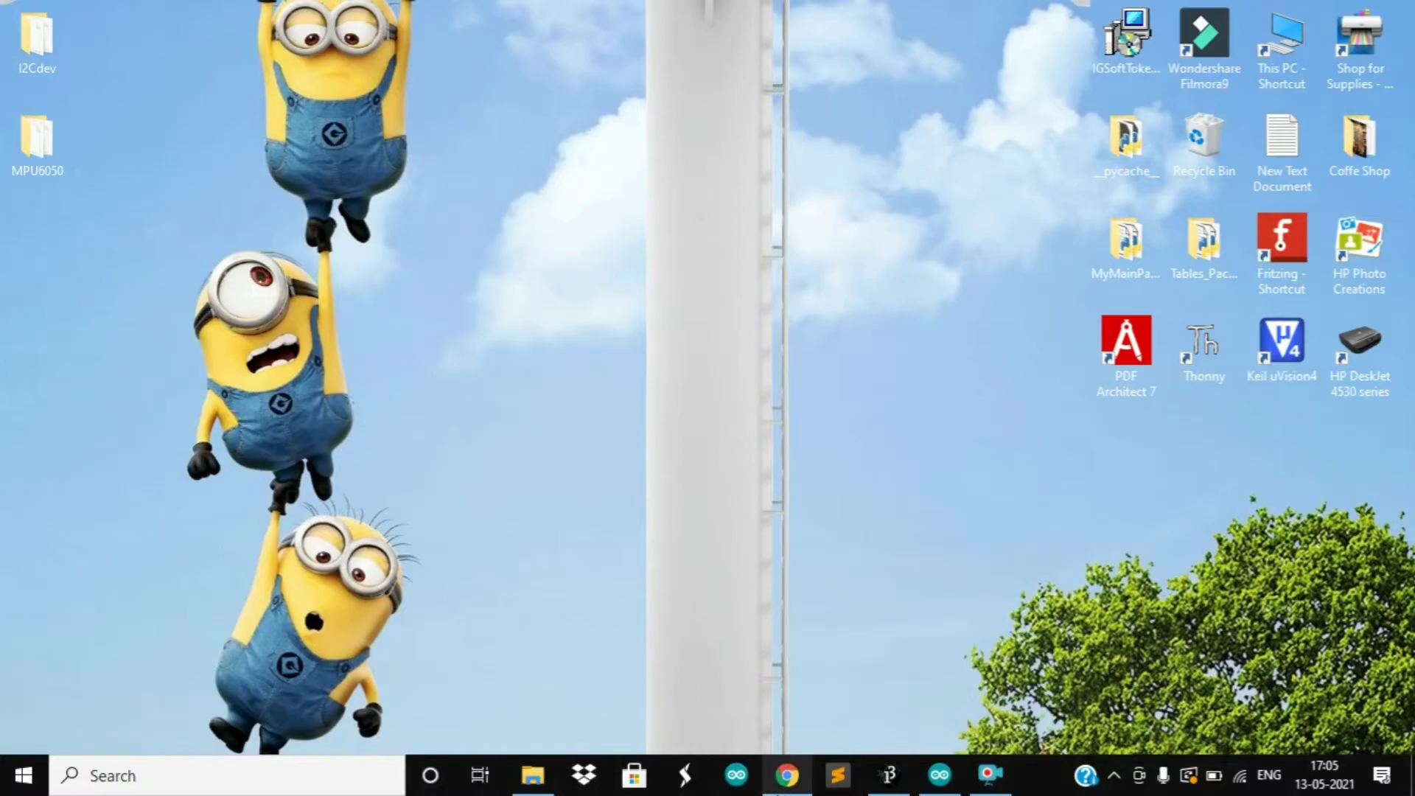
Browse the i2cdevlib Arduino folder for I2Cdev and MPU6050, then view the repo's Code options
{"action": "left_click", "coordinate": [787, 774]}
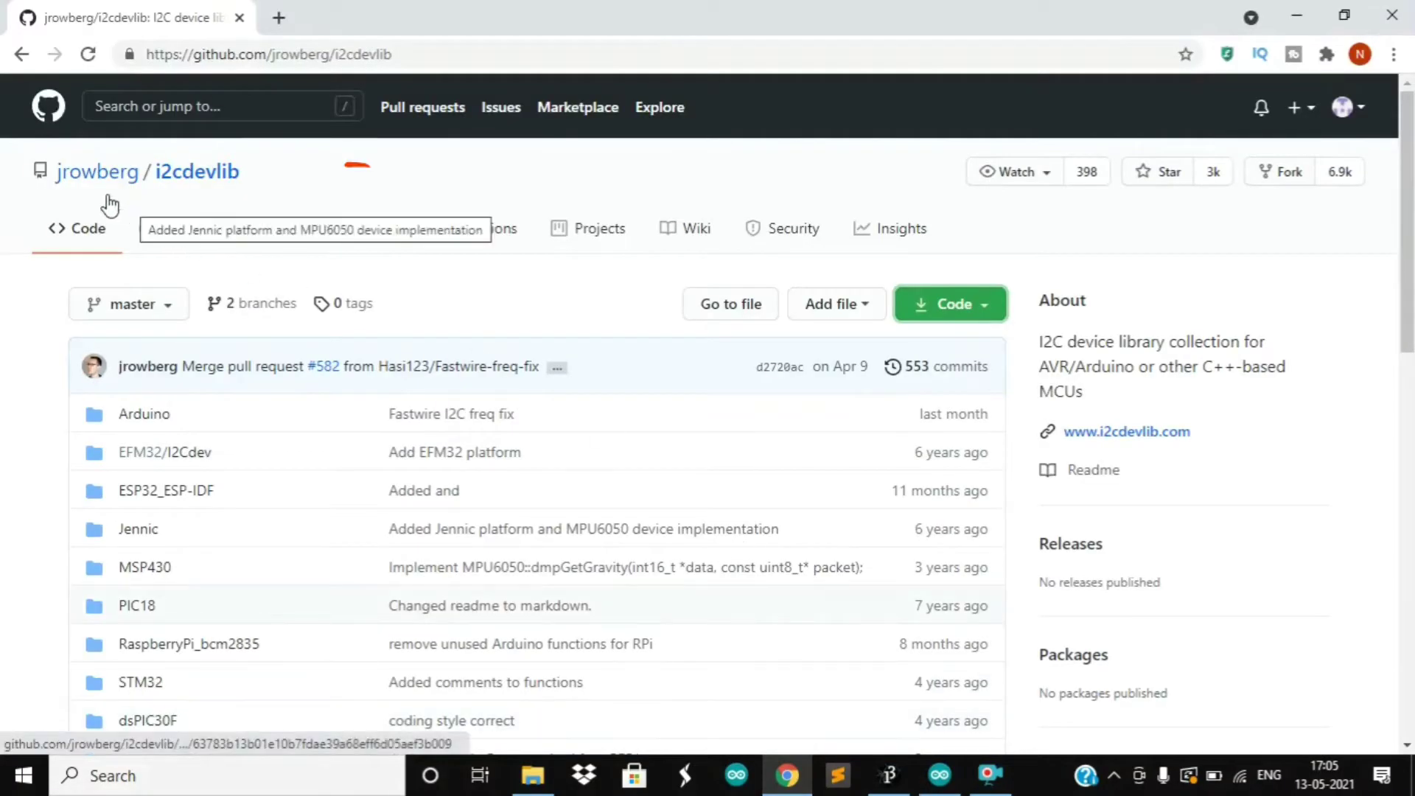
{"action": "left_click", "coordinate": [156, 419]}
{"action": "scroll", "coordinate": [390, 491], "scroll_direction": "down", "scroll_amount": 3}
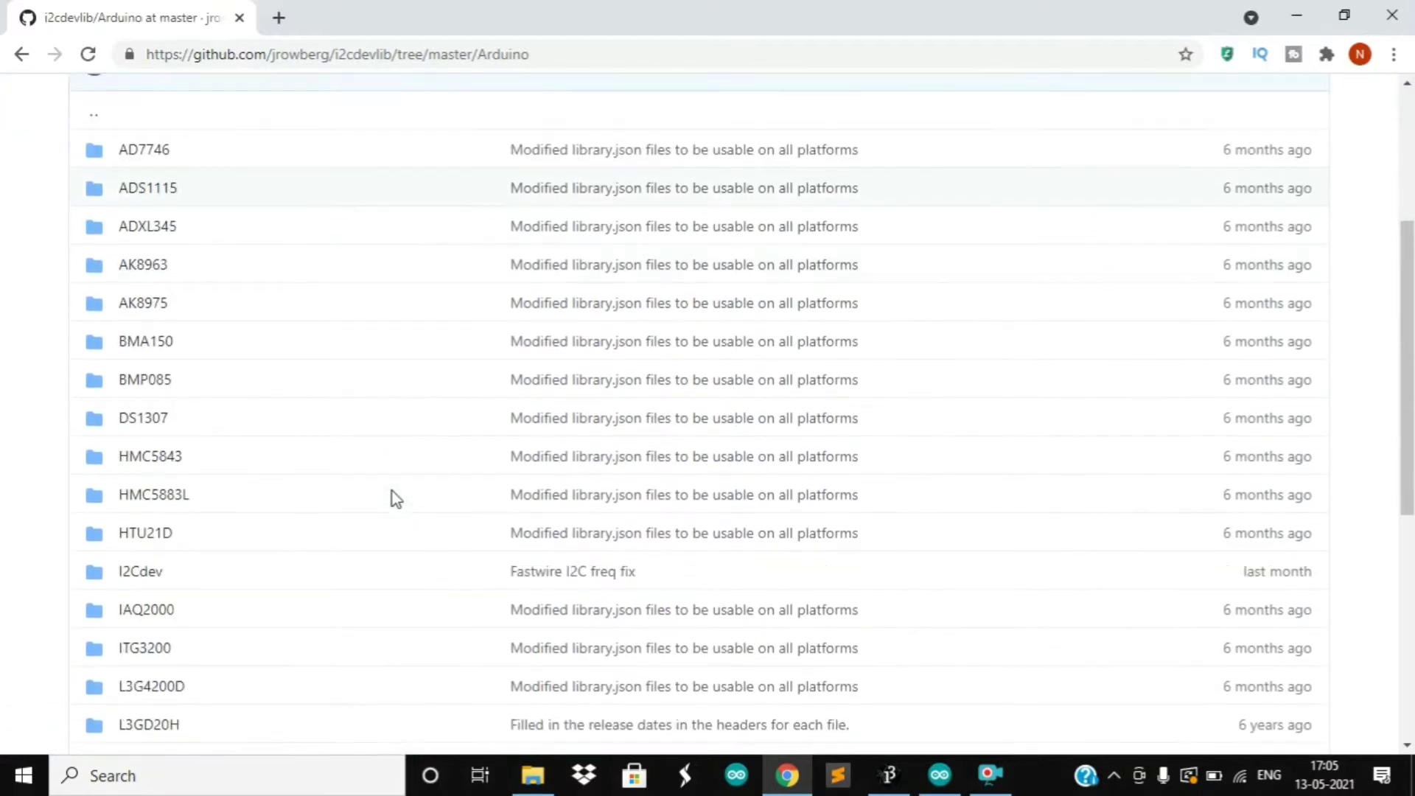
{"action": "scroll", "coordinate": [390, 491], "scroll_direction": "down", "scroll_amount": 1}
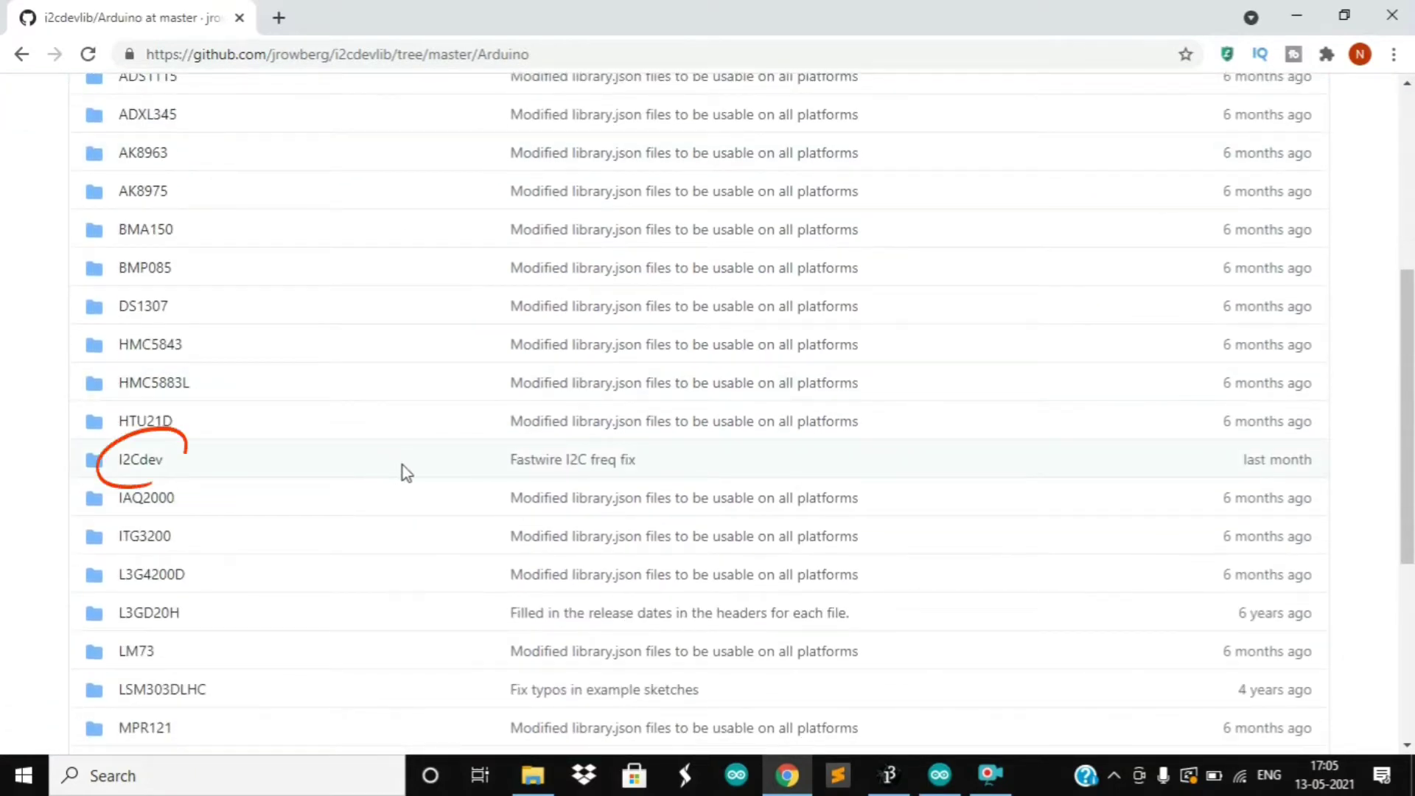
{"action": "scroll", "coordinate": [402, 466], "scroll_direction": "down", "scroll_amount": 1}
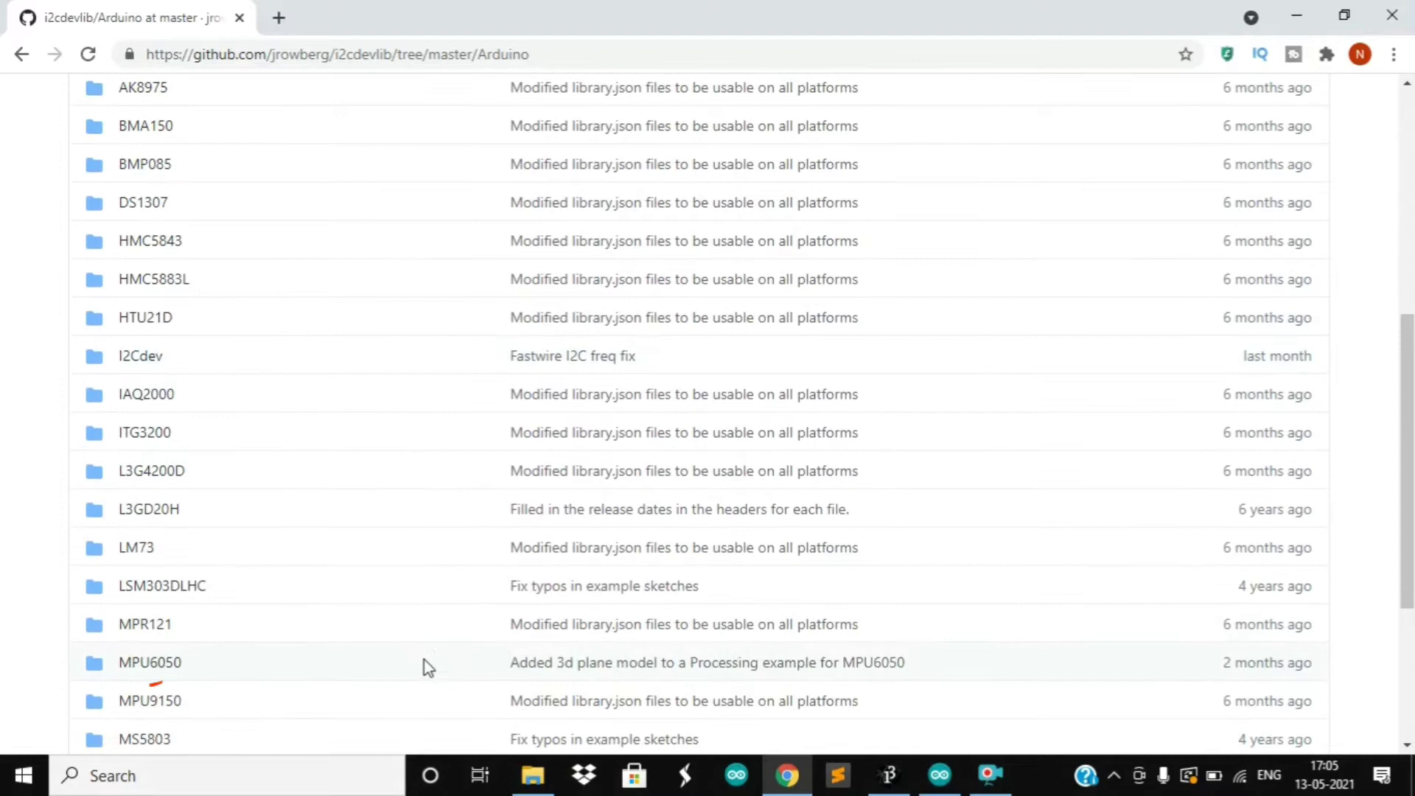
{"action": "scroll", "coordinate": [293, 387], "scroll_direction": "up", "scroll_amount": 5}
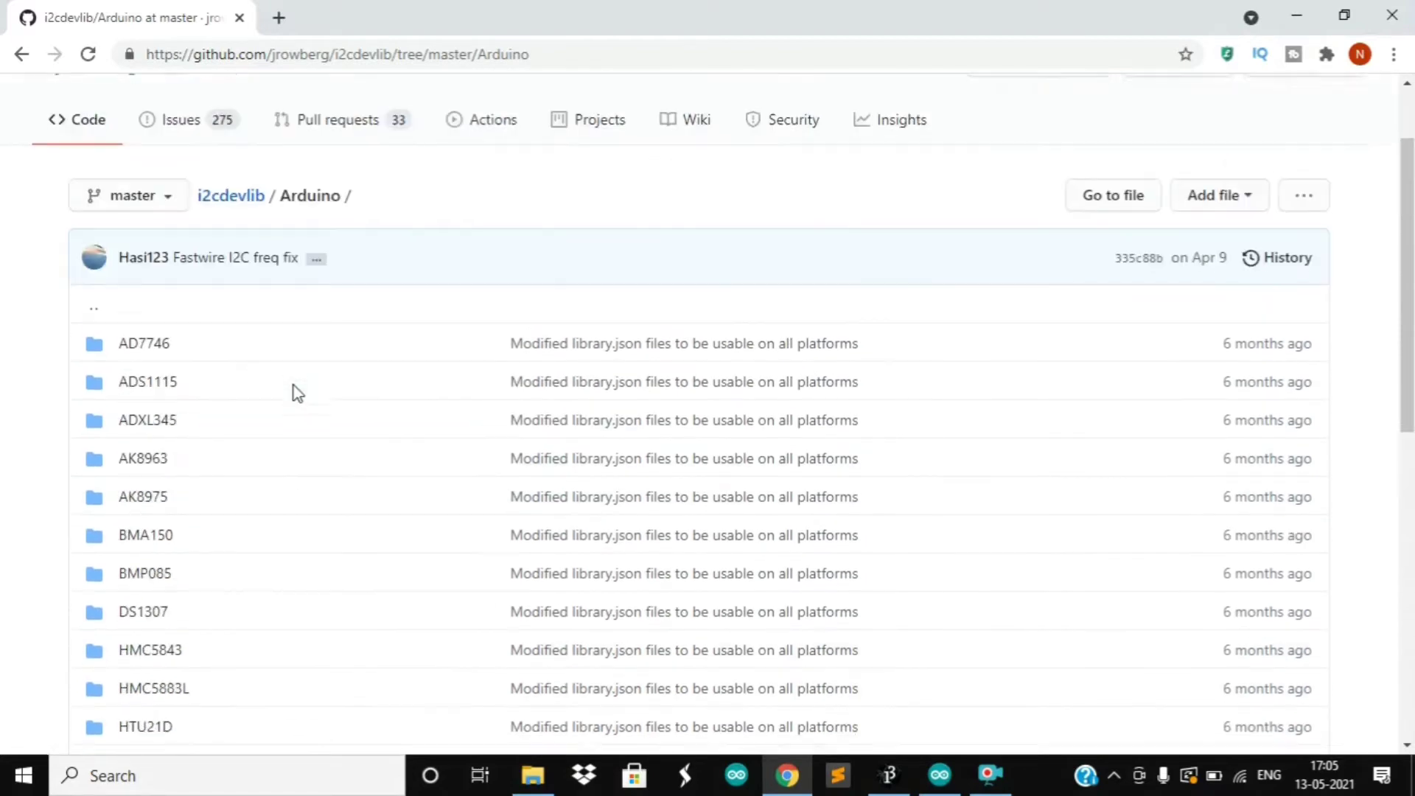
{"action": "left_click", "coordinate": [230, 304]}
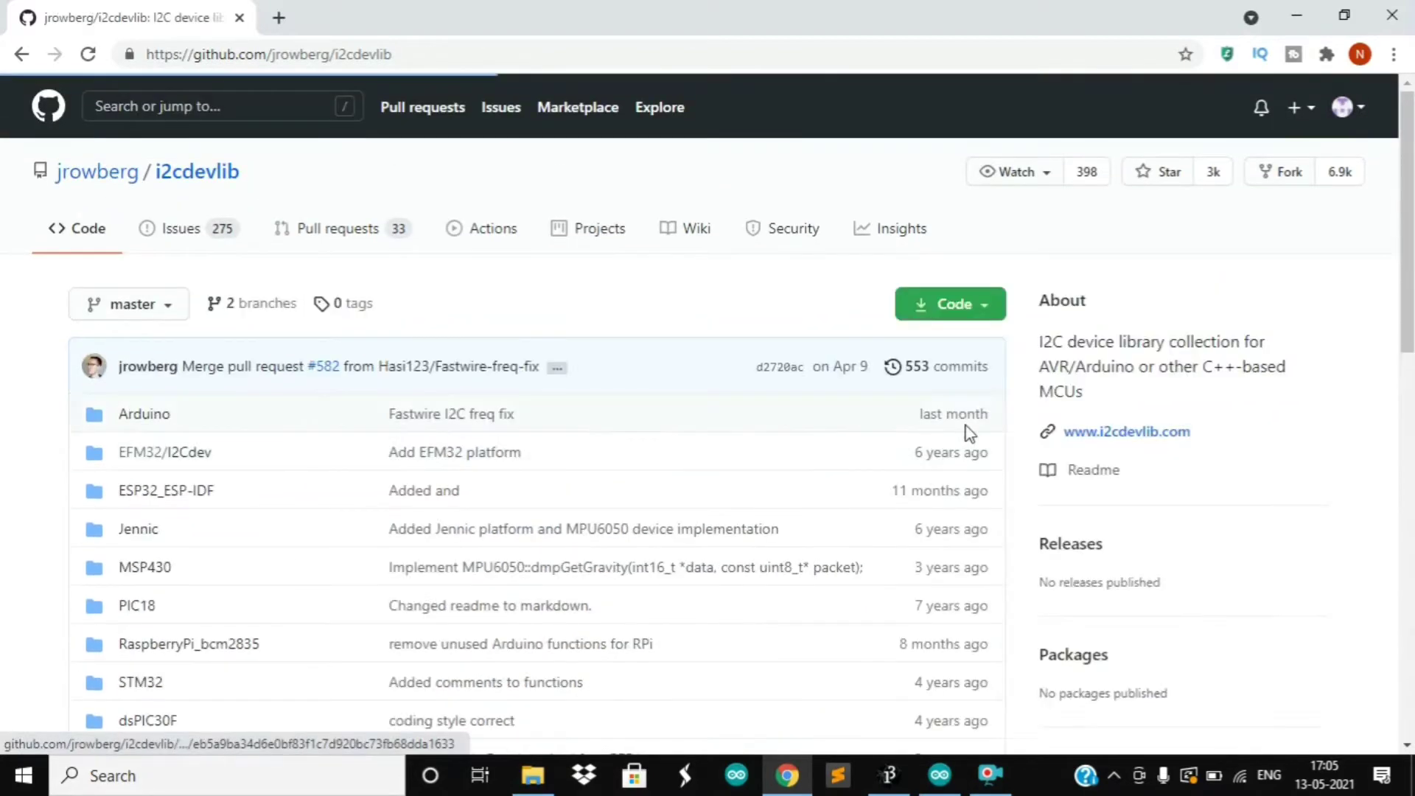
{"action": "left_click", "coordinate": [981, 312]}
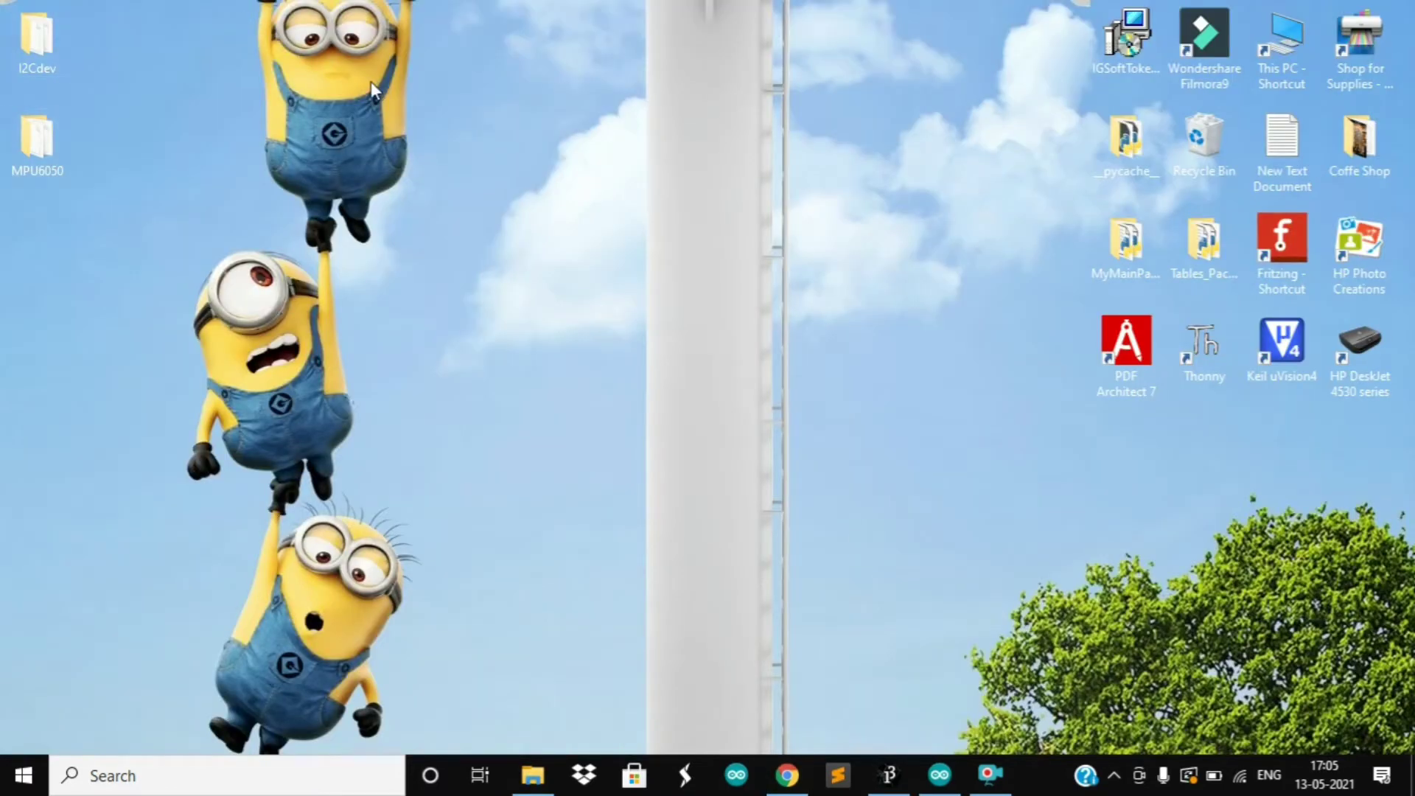
Cut the I2Cdev and MPU6050 desktop folders into Documents\Arduino\libraries, then close Explorer
{"action": "left_click", "coordinate": [44, 58]}
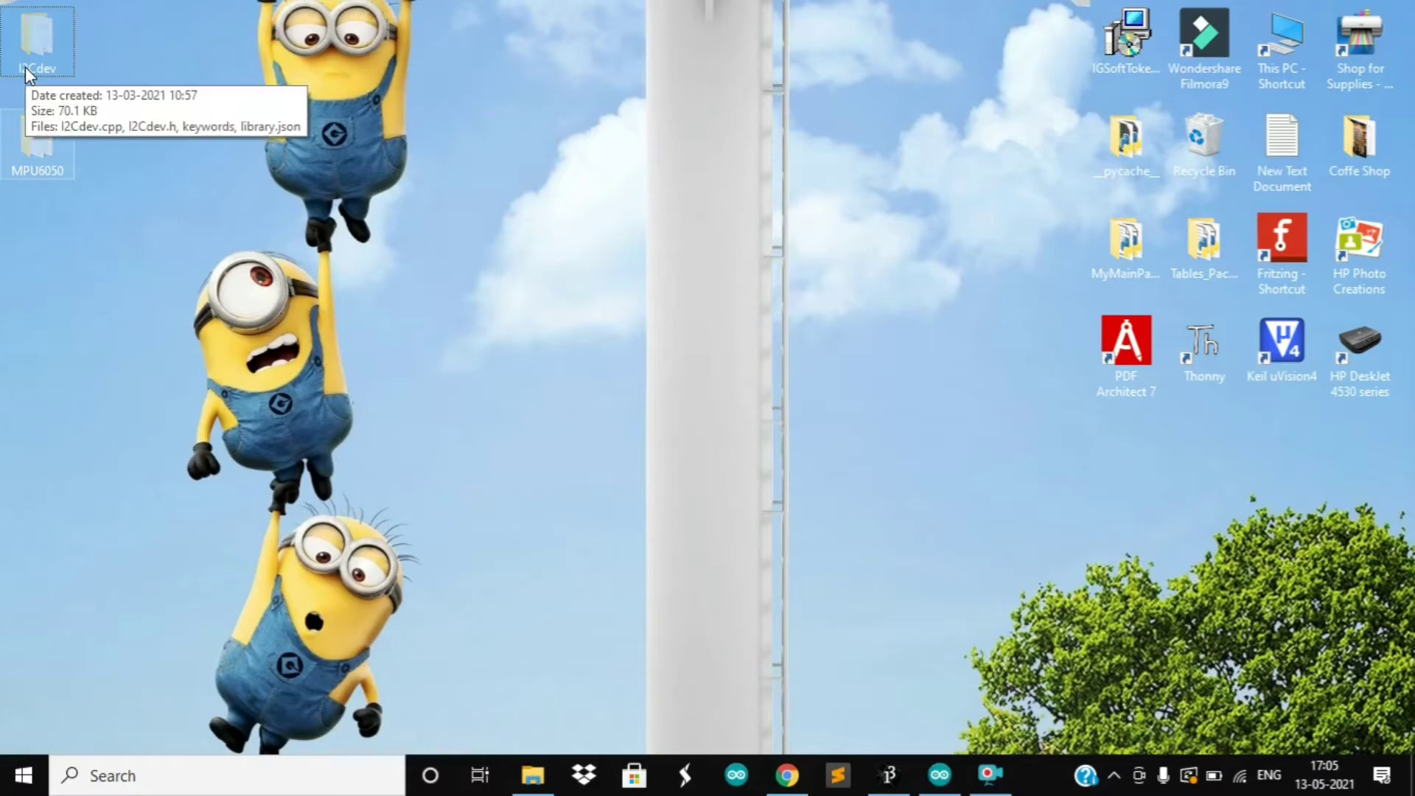
{"action": "key", "text": "ctrl+x"}
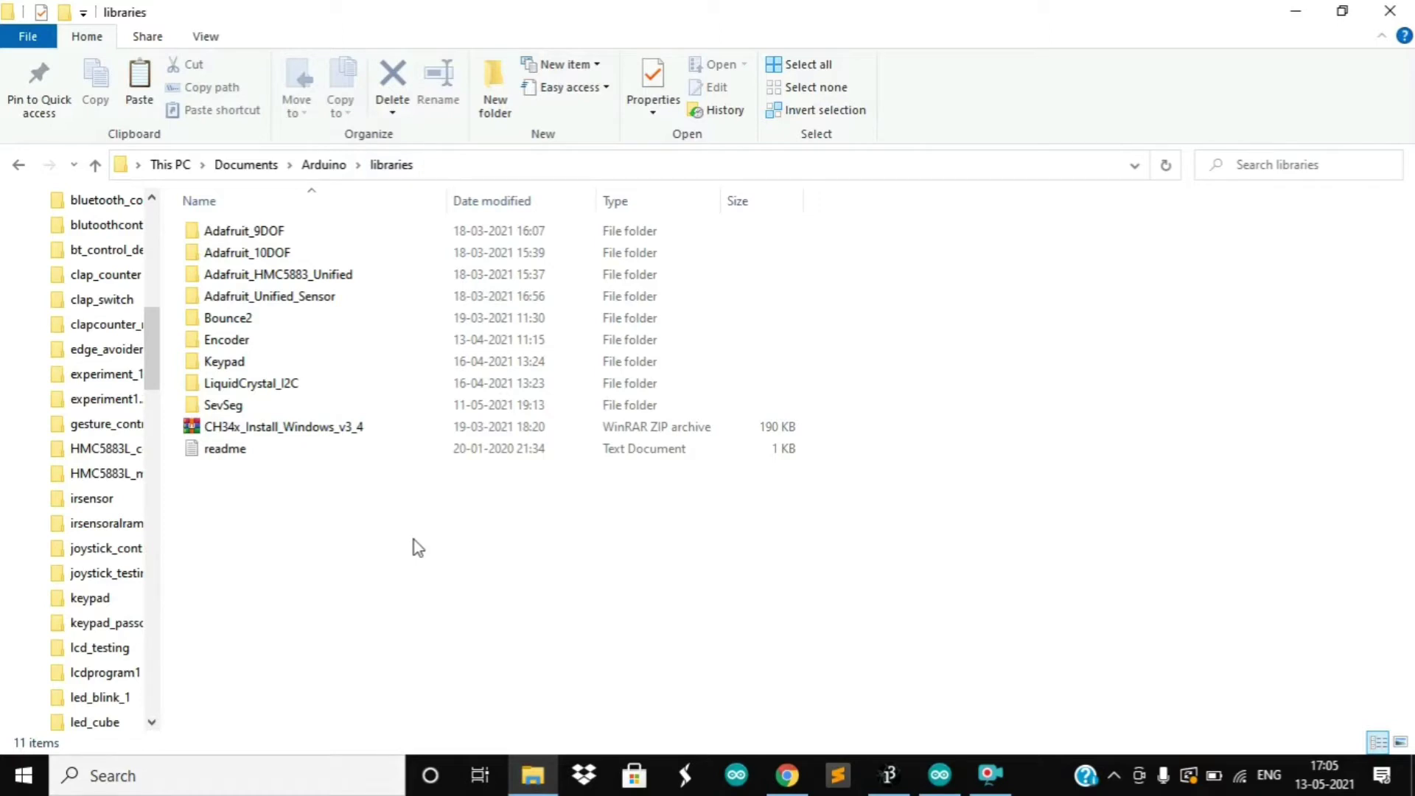
{"action": "key", "text": "ctrl+v"}
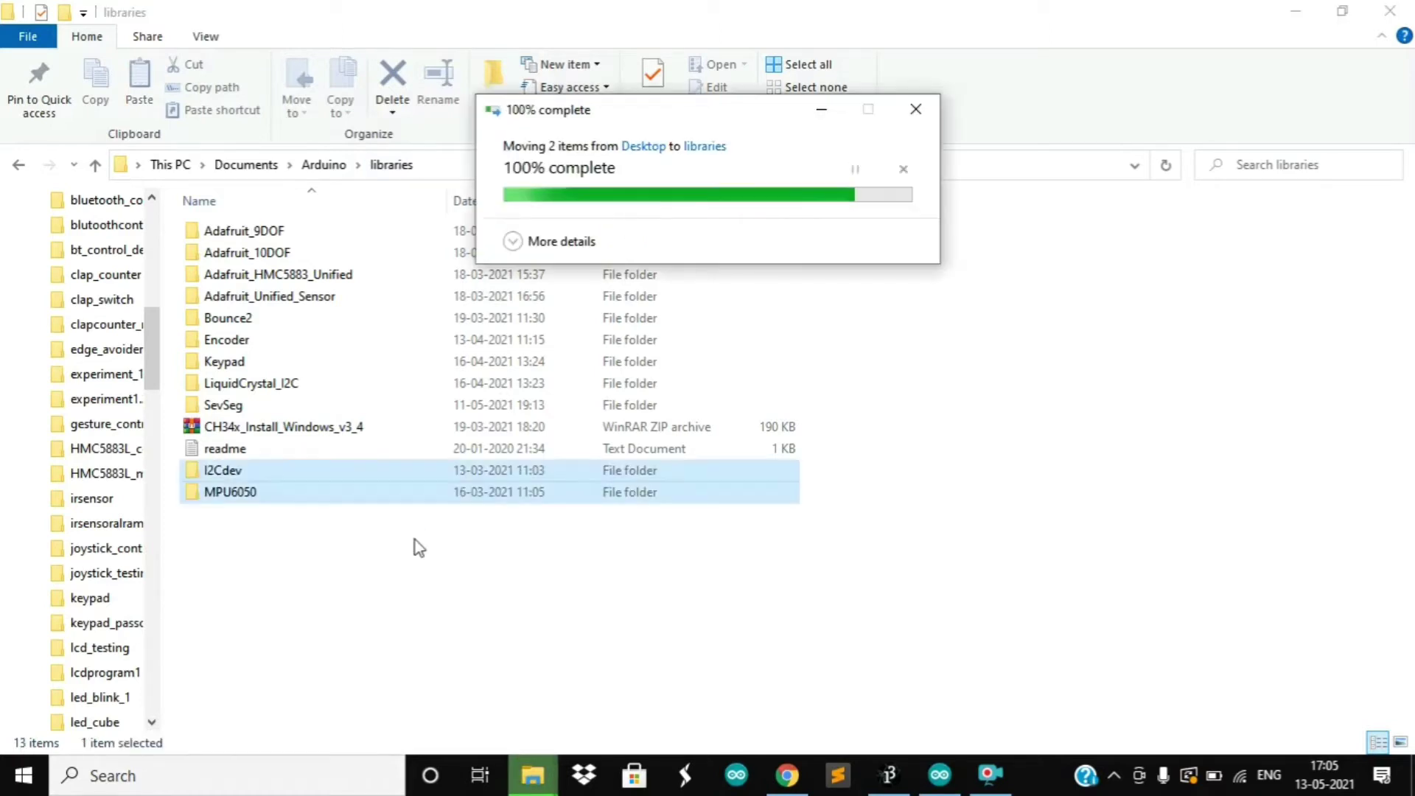
{"action": "left_click", "coordinate": [415, 540]}
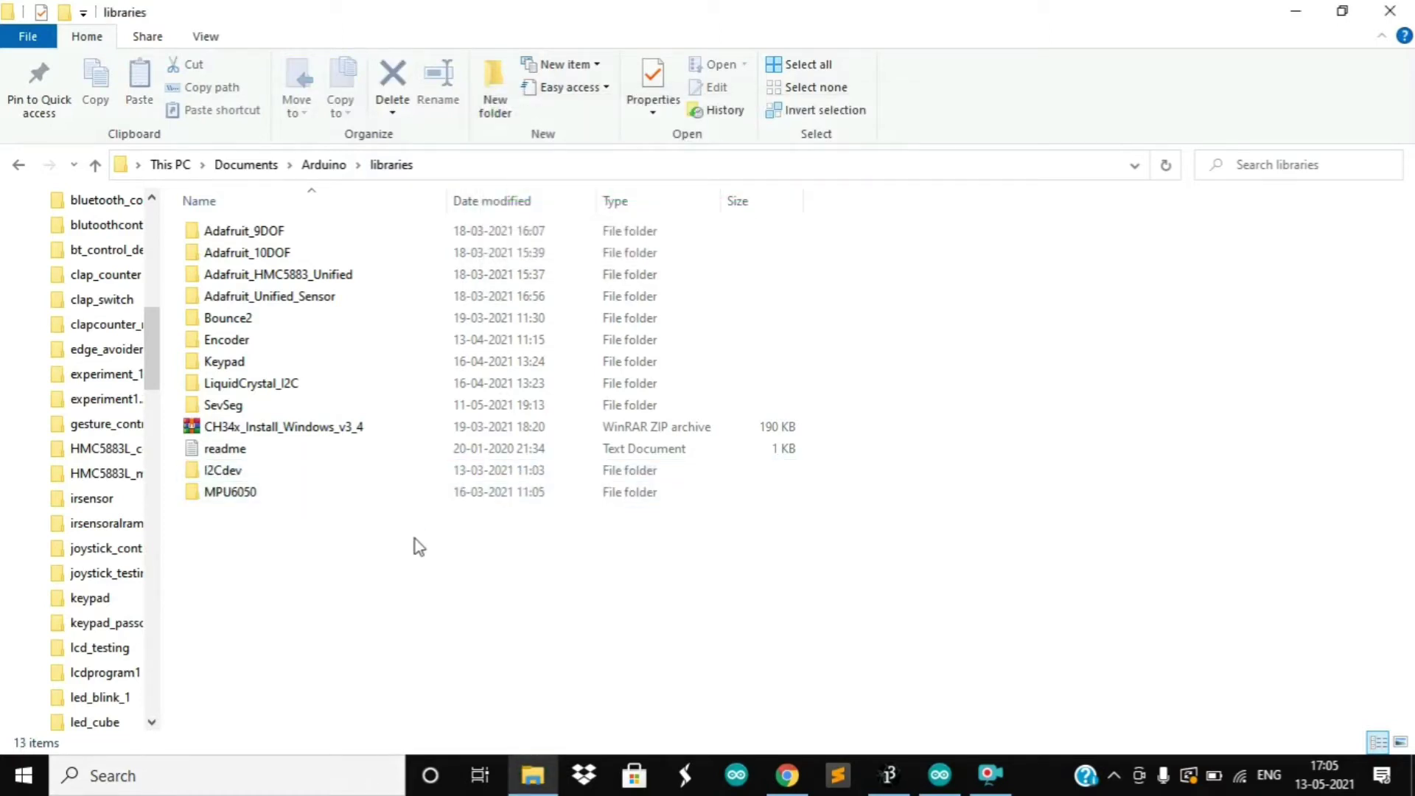
{"action": "left_click", "coordinate": [1391, 11]}
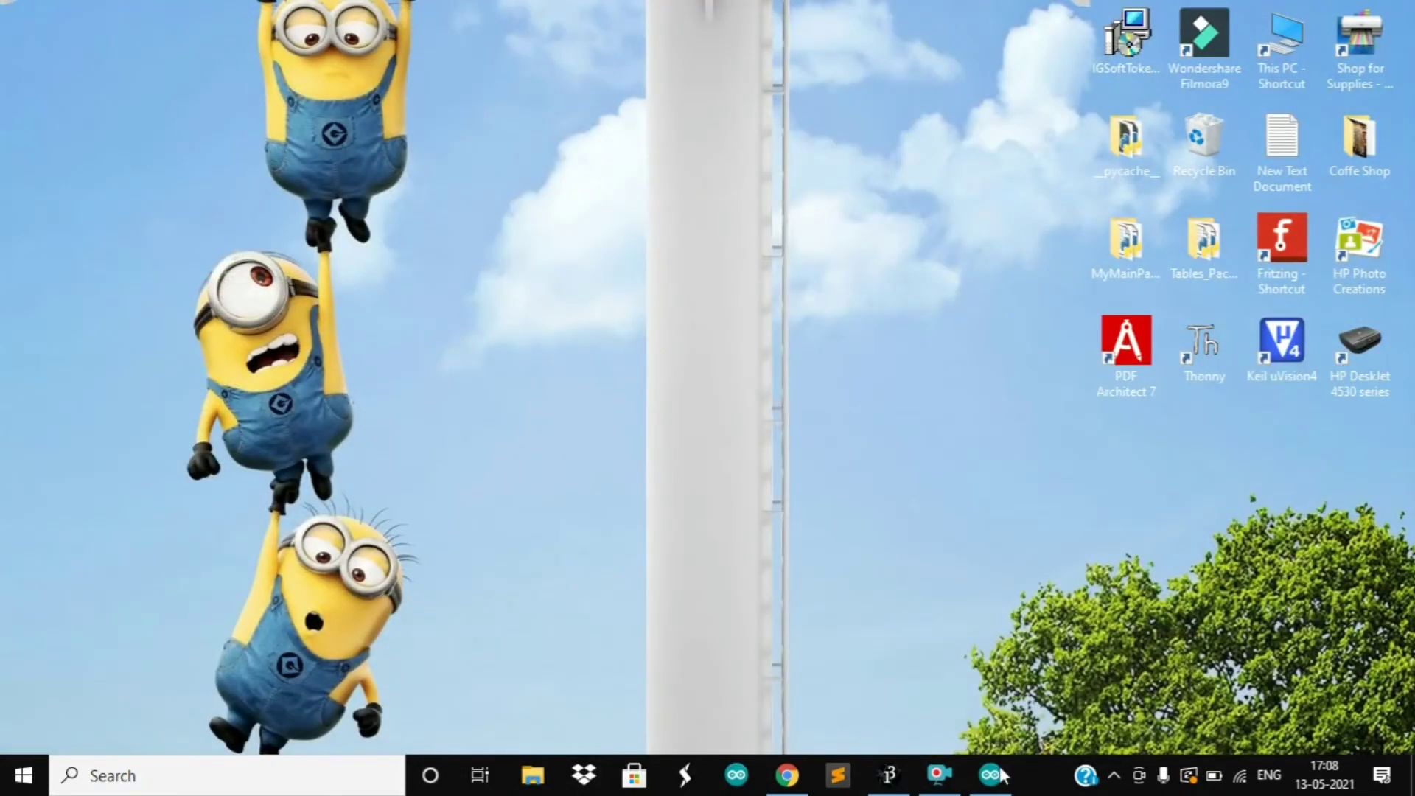
Open the MPU6050 > MPU6050_DMP6 example sketch and maximize its window
{"action": "left_click", "coordinate": [995, 774]}
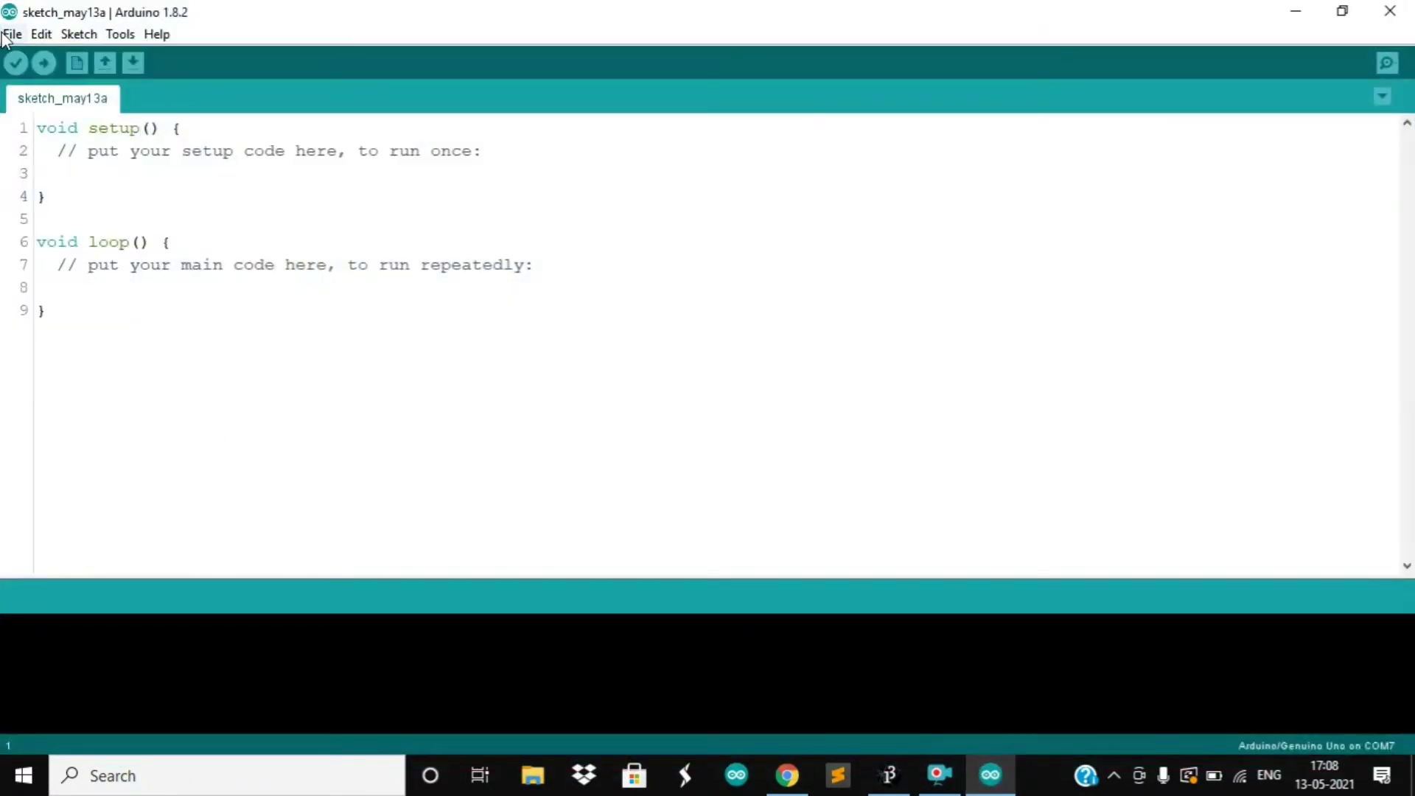
{"action": "left_click", "coordinate": [9, 35]}
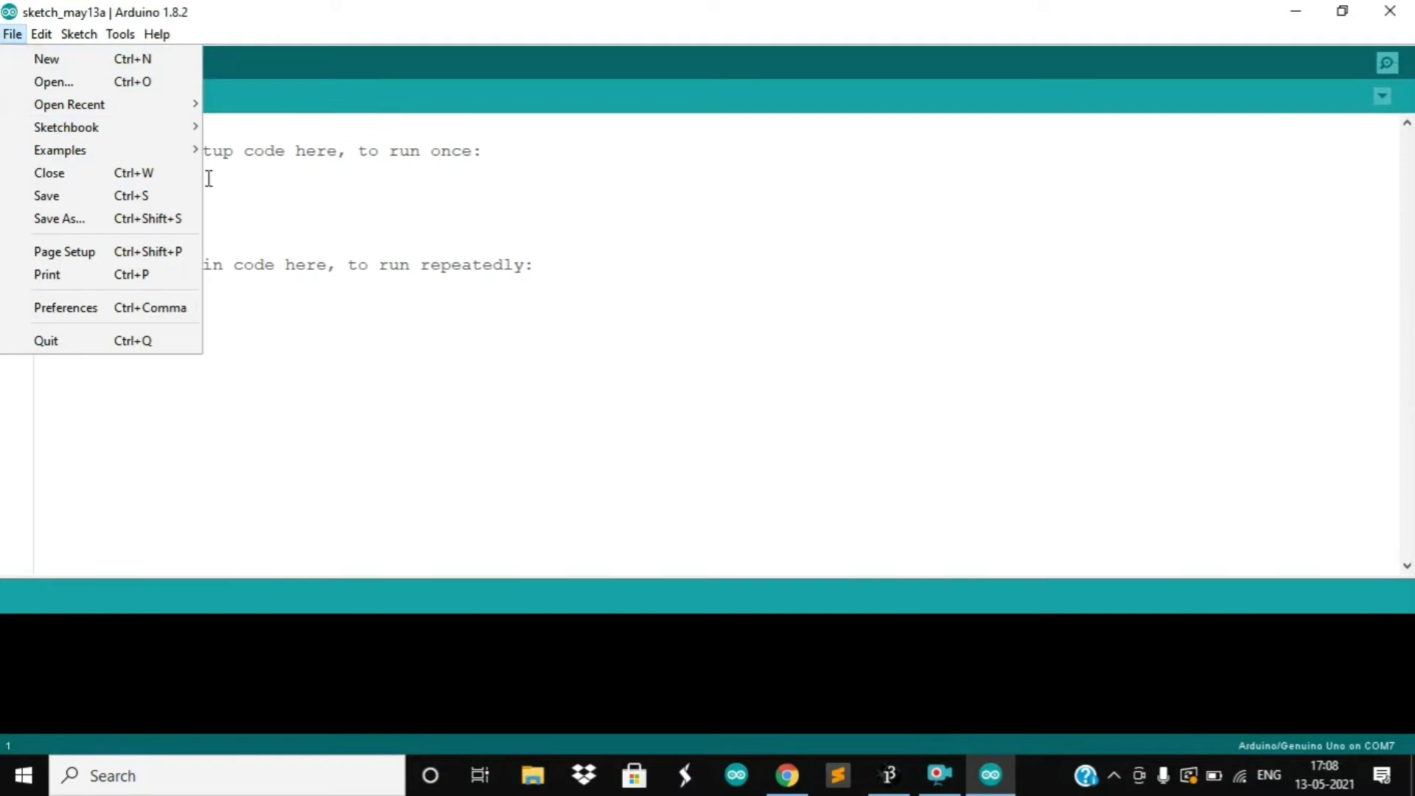
{"action": "mouse_move", "coordinate": [322, 708]}
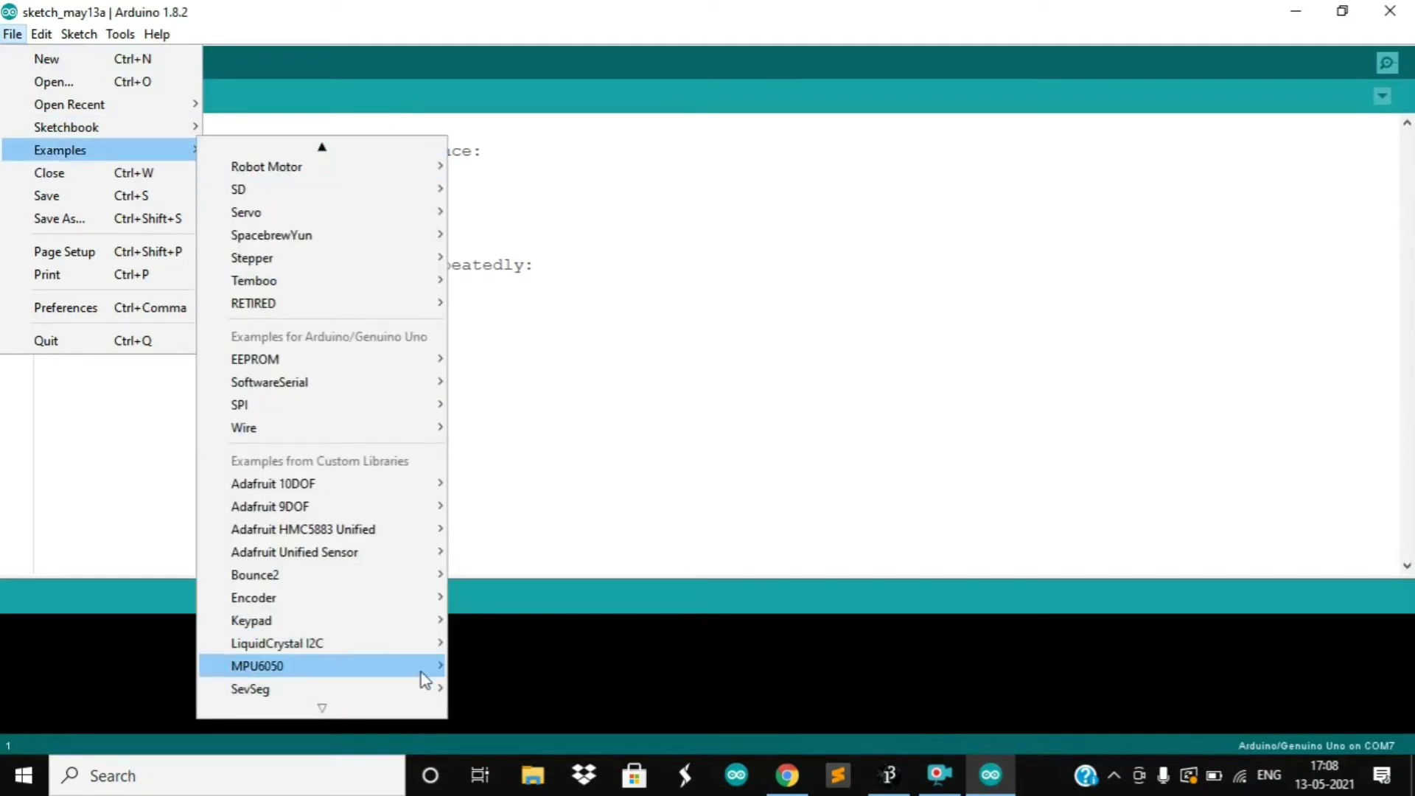
{"action": "mouse_move", "coordinate": [257, 665]}
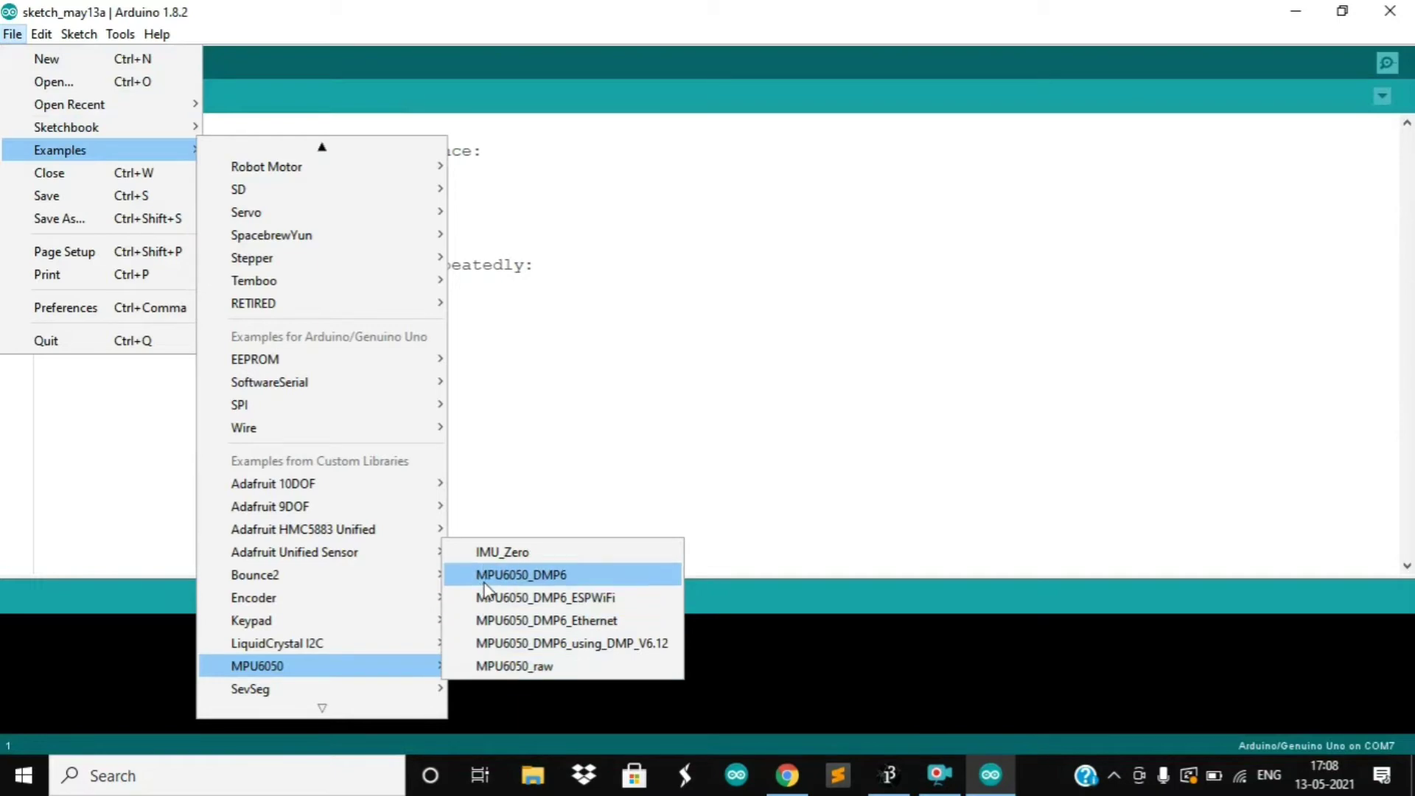
{"action": "left_click", "coordinate": [483, 578]}
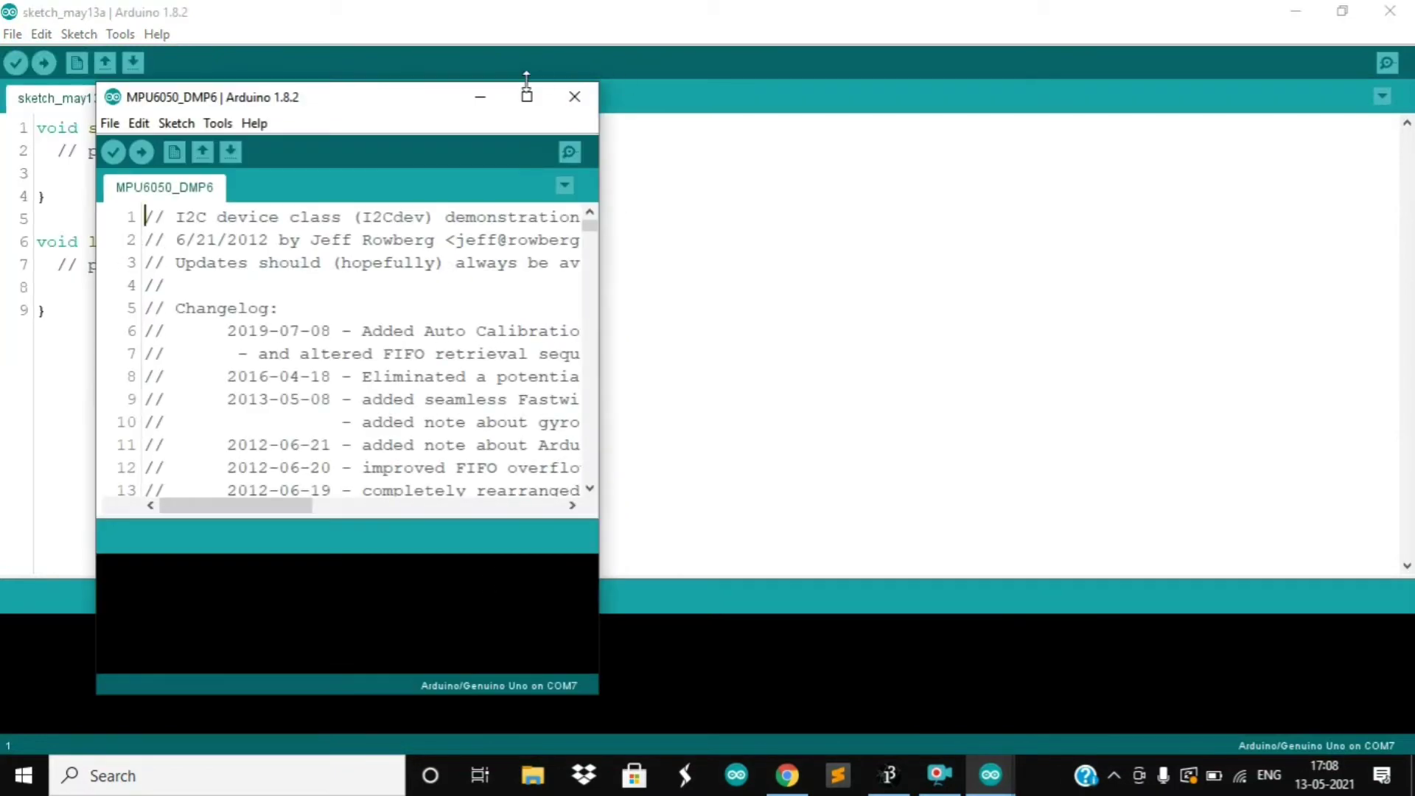
{"action": "left_click", "coordinate": [526, 96]}
{"action": "scroll", "coordinate": [1009, 425], "scroll_direction": "down", "scroll_amount": 3}
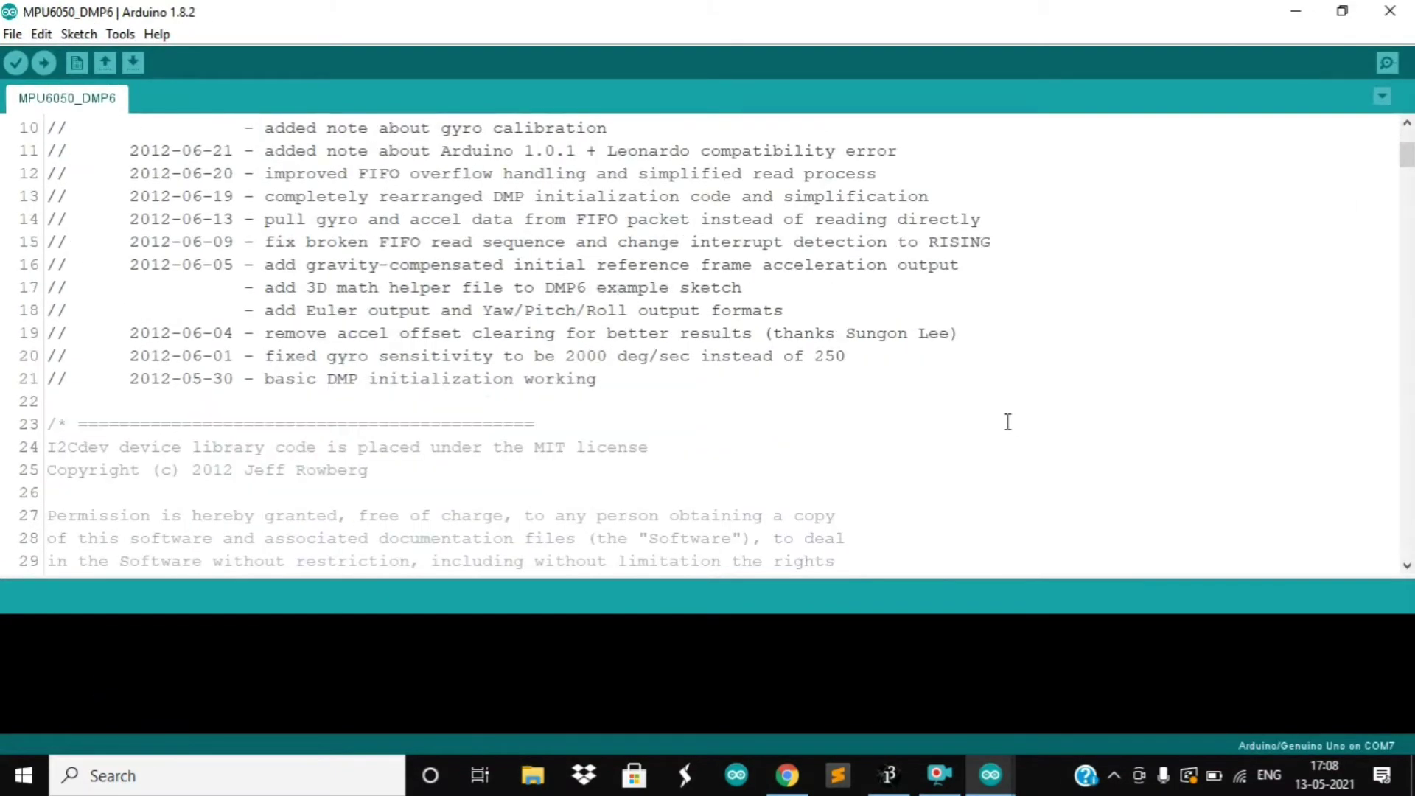
{"action": "scroll", "coordinate": [1008, 425], "scroll_direction": "down", "scroll_amount": 4}
{"action": "scroll", "coordinate": [1009, 425], "scroll_direction": "down", "scroll_amount": 6}
{"action": "scroll", "coordinate": [1009, 425], "scroll_direction": "down", "scroll_amount": 6}
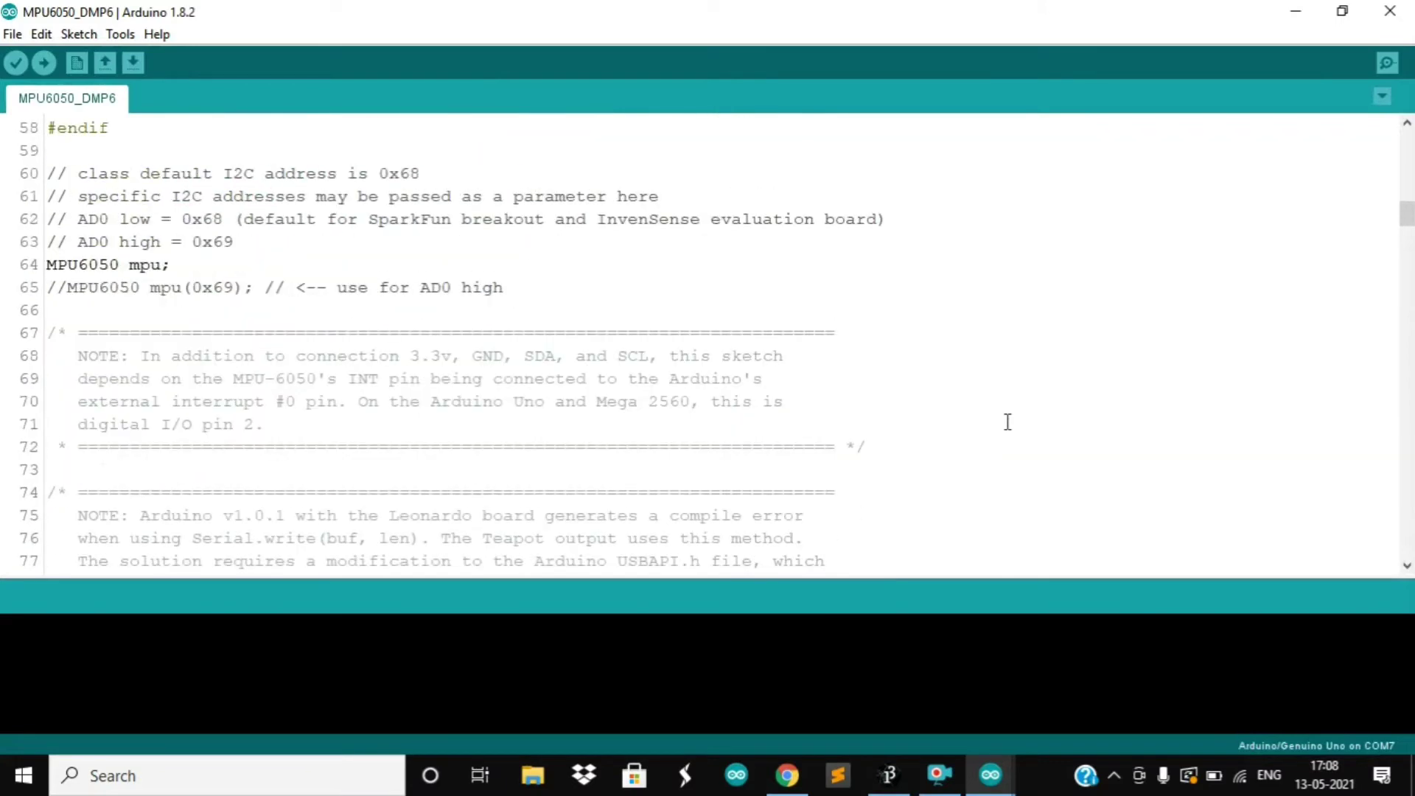
{"action": "scroll", "coordinate": [1008, 422], "scroll_direction": "down", "scroll_amount": 5}
{"action": "scroll", "coordinate": [1008, 423], "scroll_direction": "down", "scroll_amount": 3}
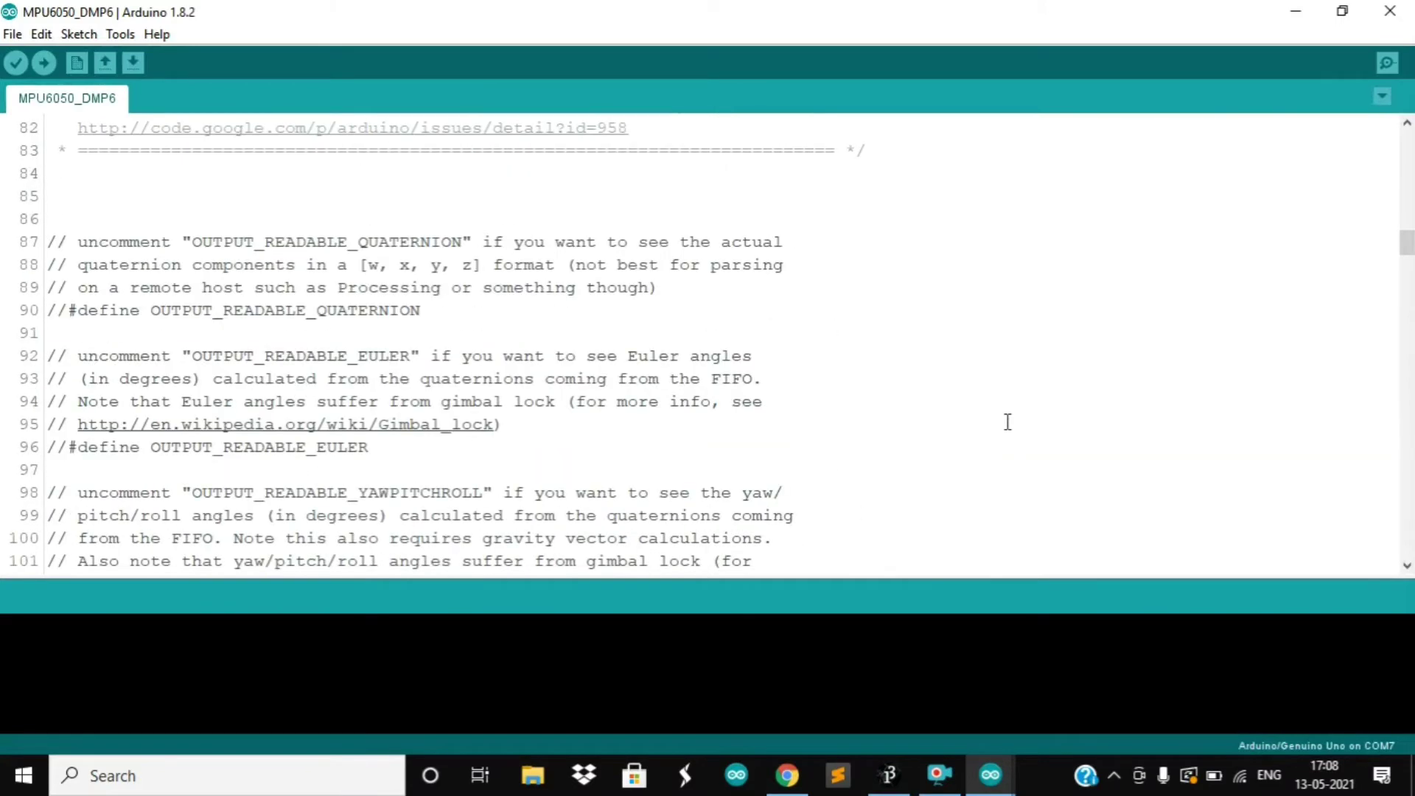
{"action": "scroll", "coordinate": [1009, 423], "scroll_direction": "down", "scroll_amount": 3}
{"action": "scroll", "coordinate": [1007, 421], "scroll_direction": "down", "scroll_amount": 2}
{"action": "scroll", "coordinate": [1007, 422], "scroll_direction": "down", "scroll_amount": 1}
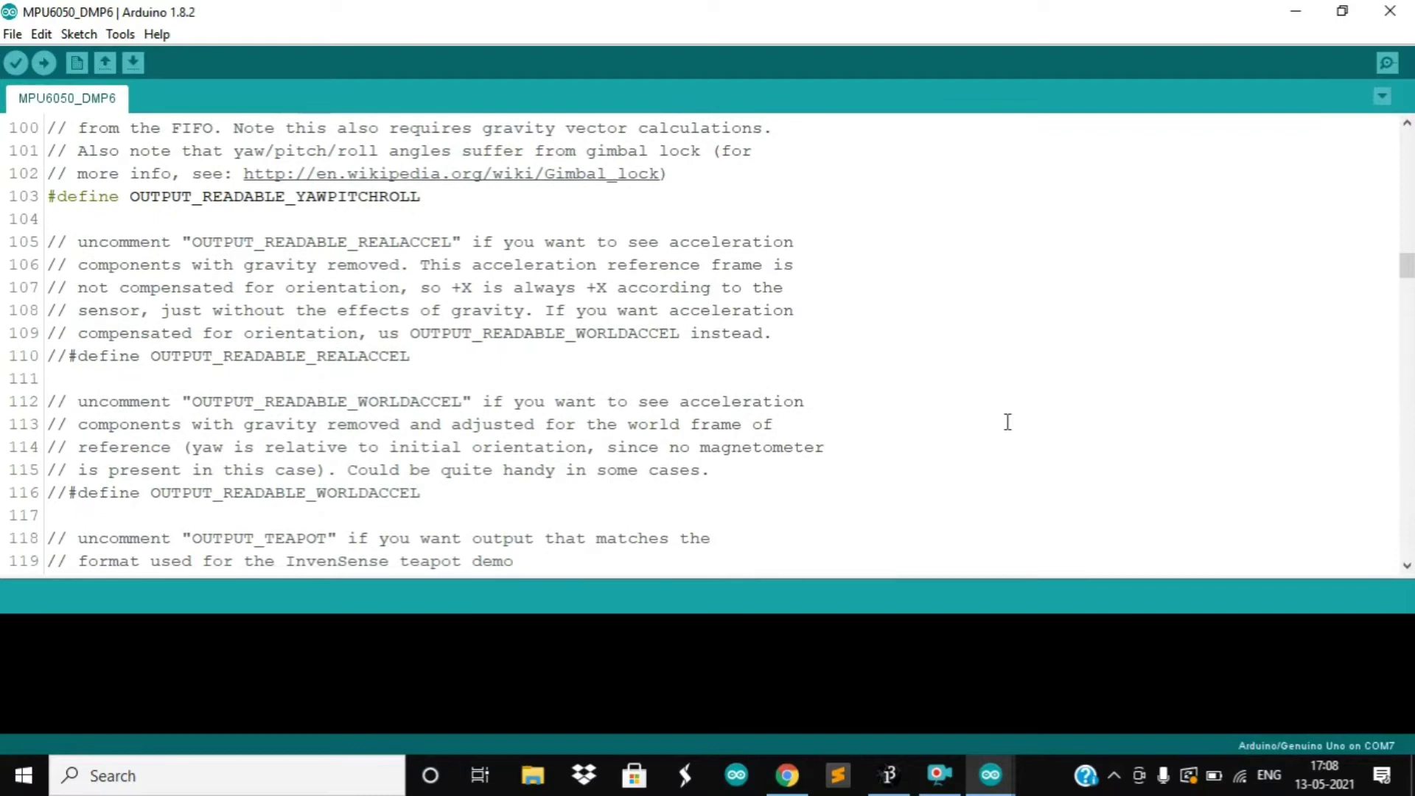
{"action": "scroll", "coordinate": [1007, 421], "scroll_direction": "down", "scroll_amount": 2}
{"action": "scroll", "coordinate": [1008, 421], "scroll_direction": "down", "scroll_amount": 1}
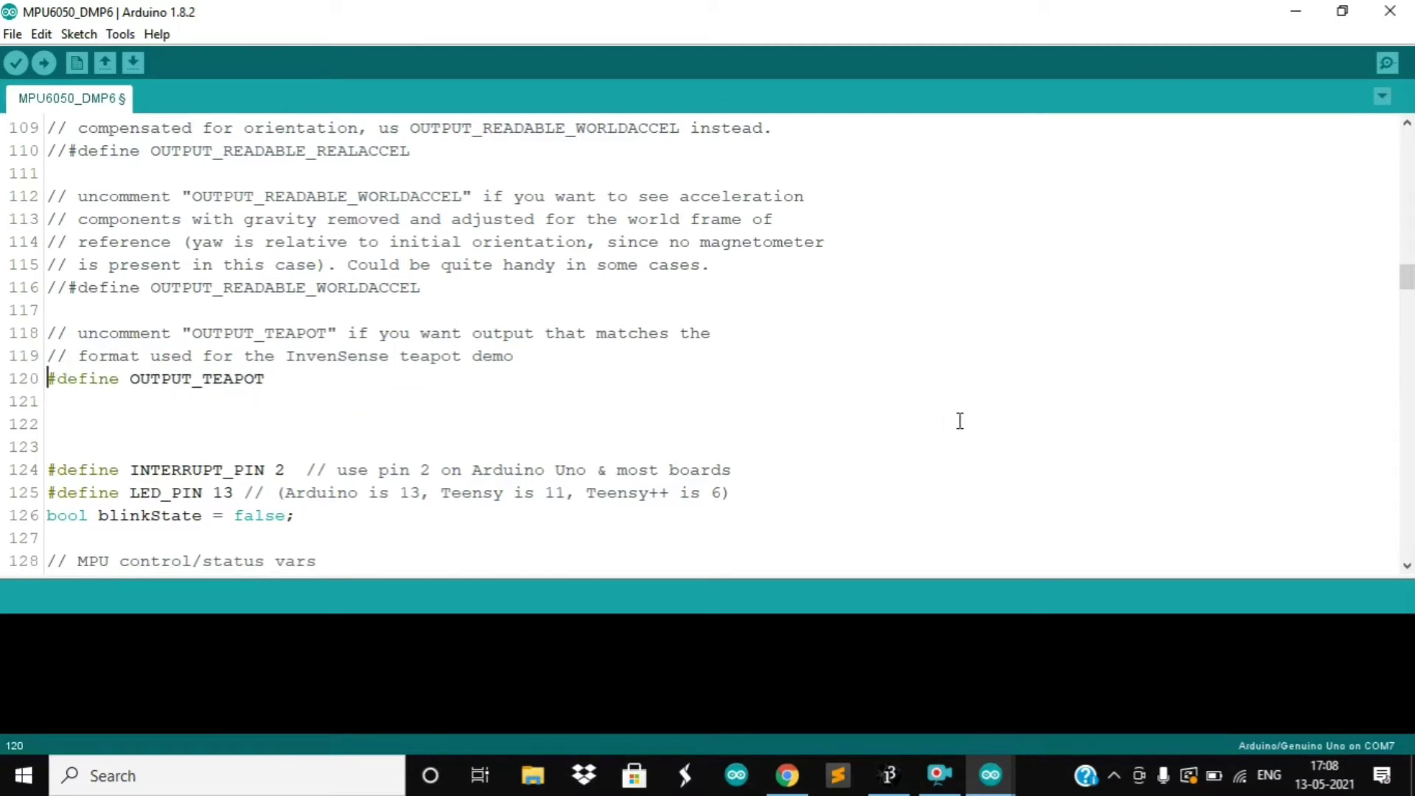
{"action": "scroll", "coordinate": [961, 420], "scroll_direction": "down", "scroll_amount": 1}
{"action": "scroll", "coordinate": [960, 423], "scroll_direction": "down", "scroll_amount": 2}
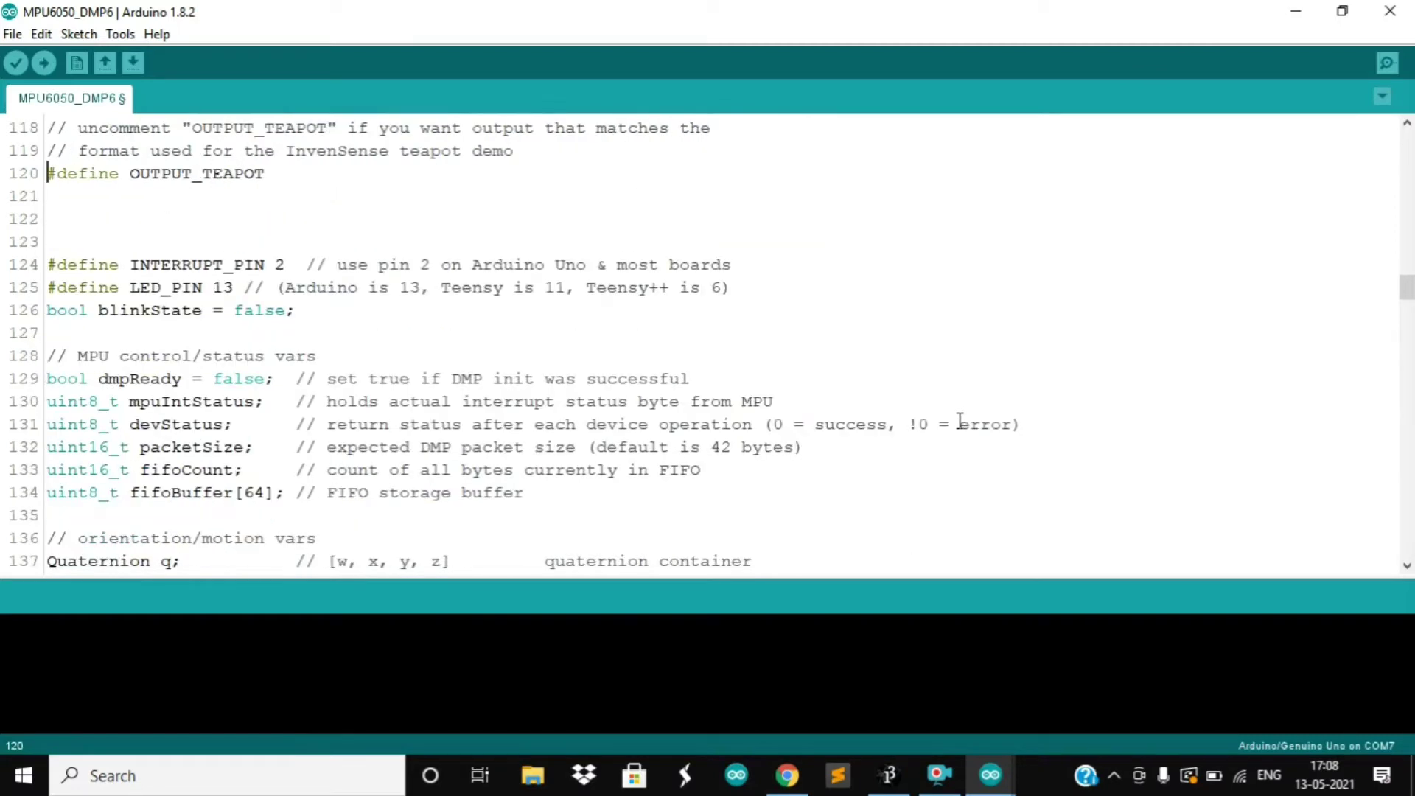
Target an Arduino Nano on COM6 and upload the sketch with Ctrl+U
{"action": "left_click", "coordinate": [119, 34]}
{"action": "mouse_move", "coordinate": [222, 218]}
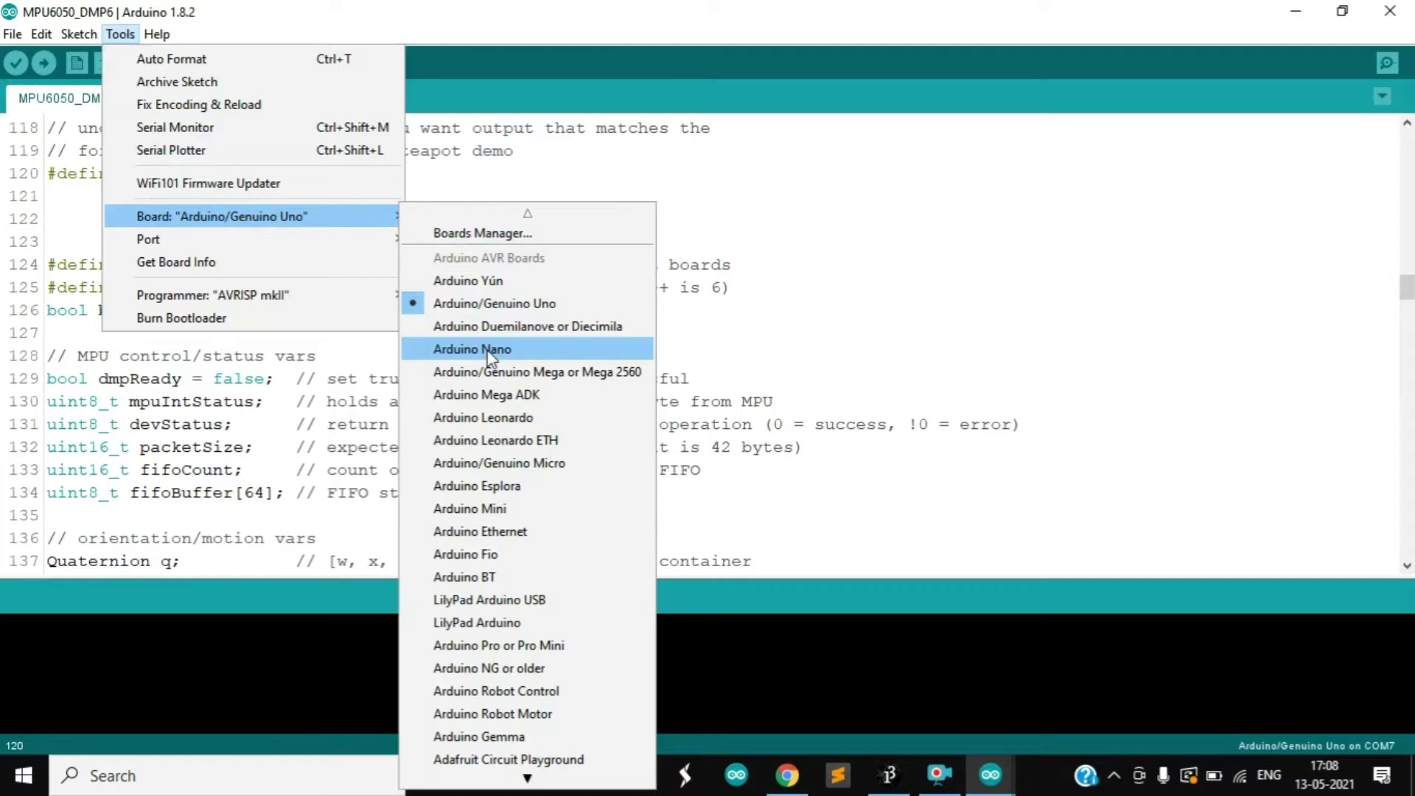
{"action": "left_click", "coordinate": [491, 353]}
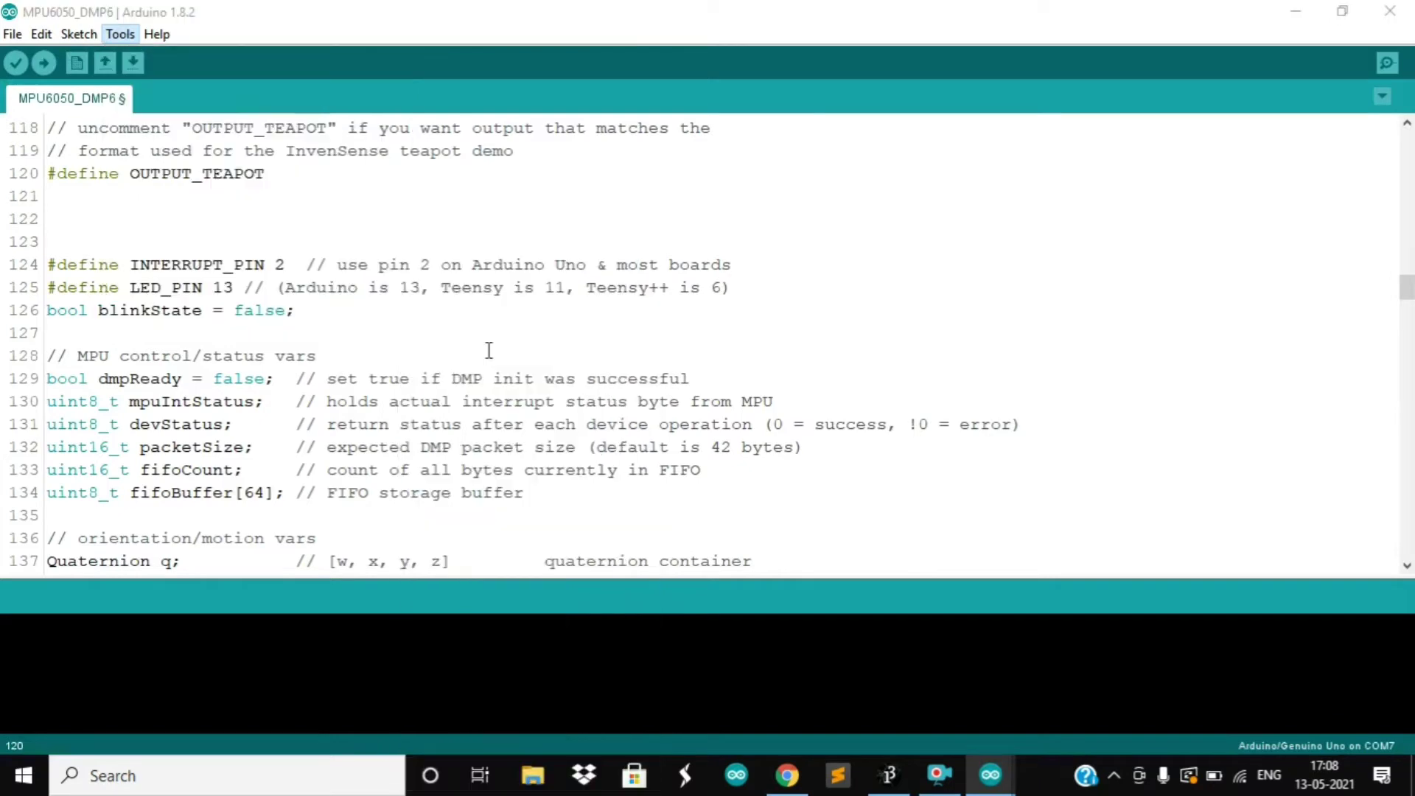
{"action": "left_click", "coordinate": [115, 34]}
{"action": "mouse_move", "coordinate": [148, 263]}
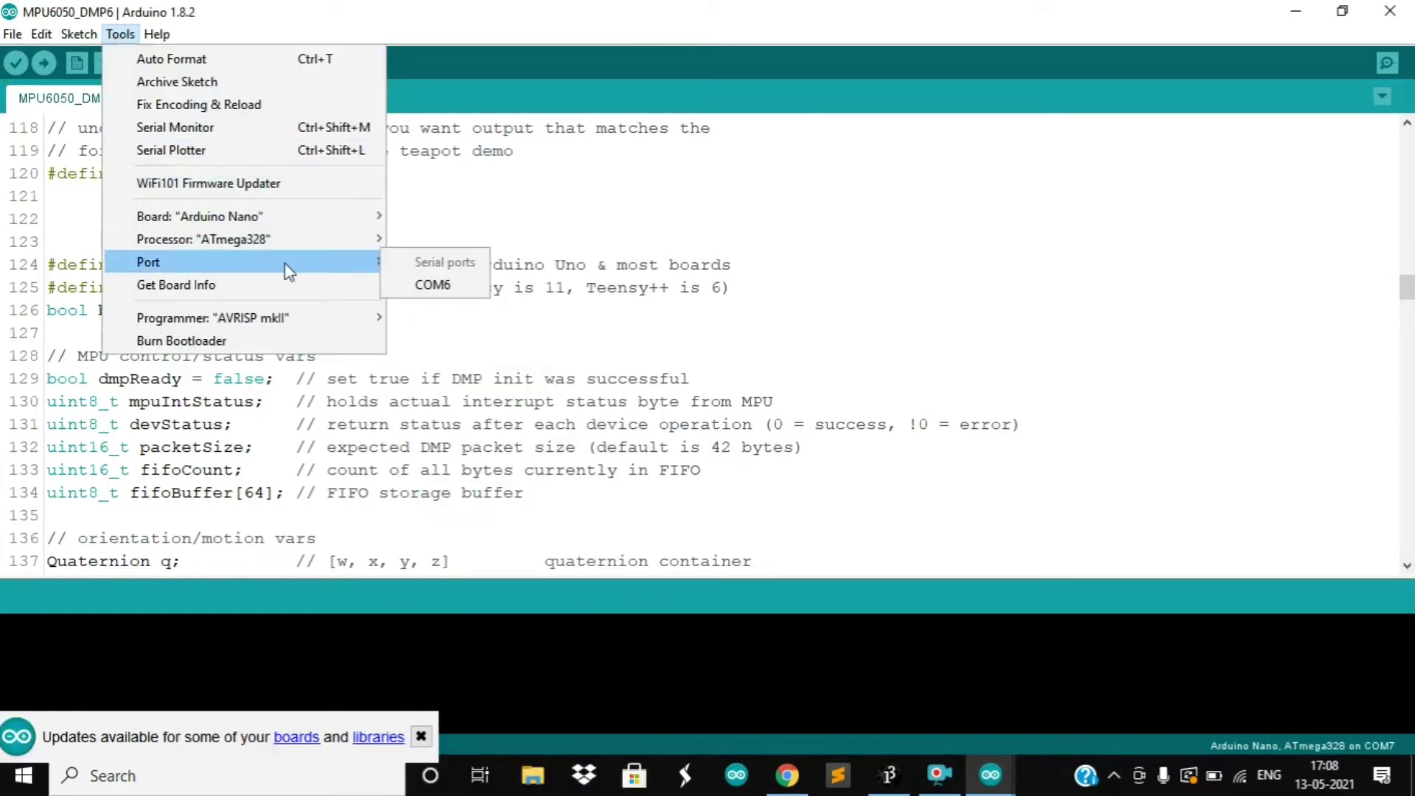
{"action": "left_click", "coordinate": [421, 284]}
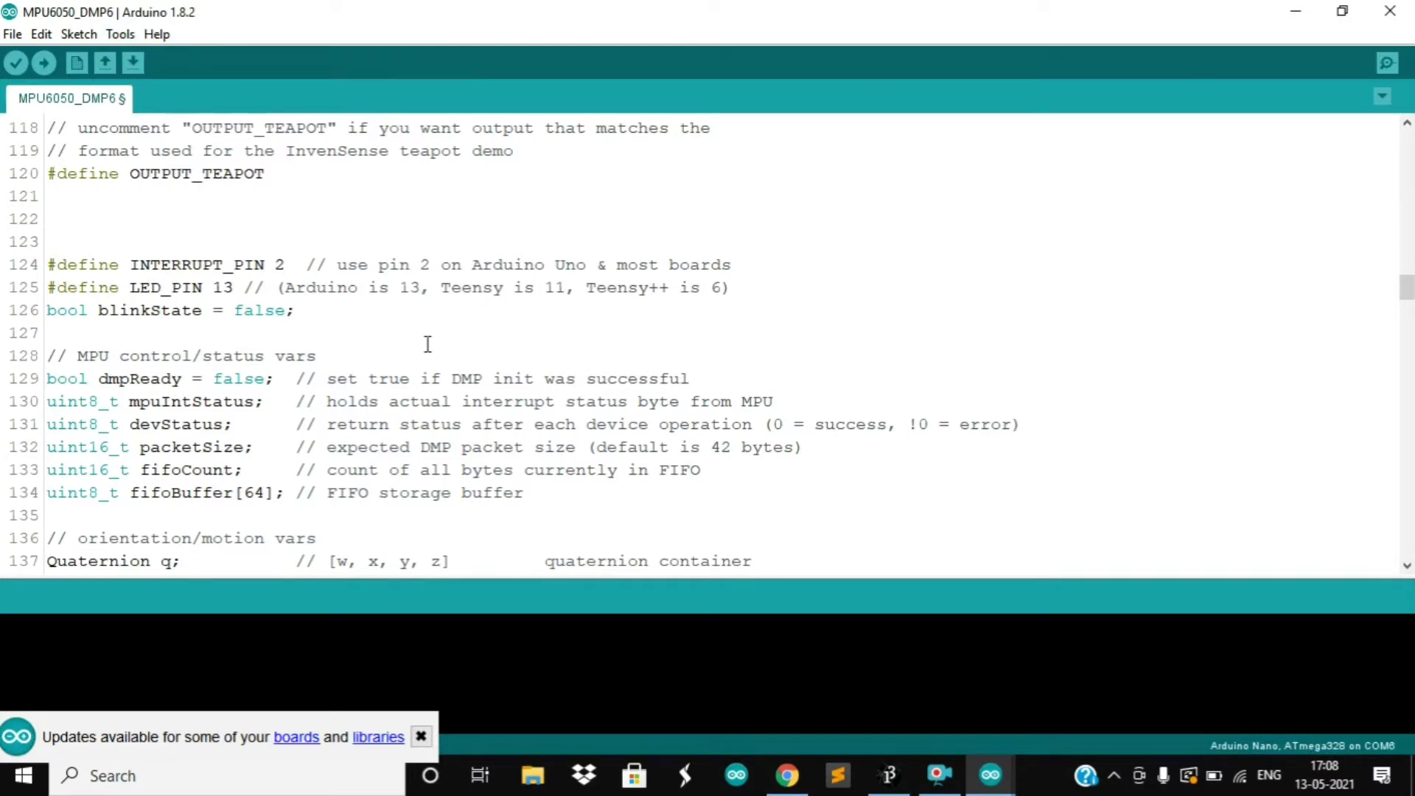
{"action": "key", "text": "ctrl+u"}
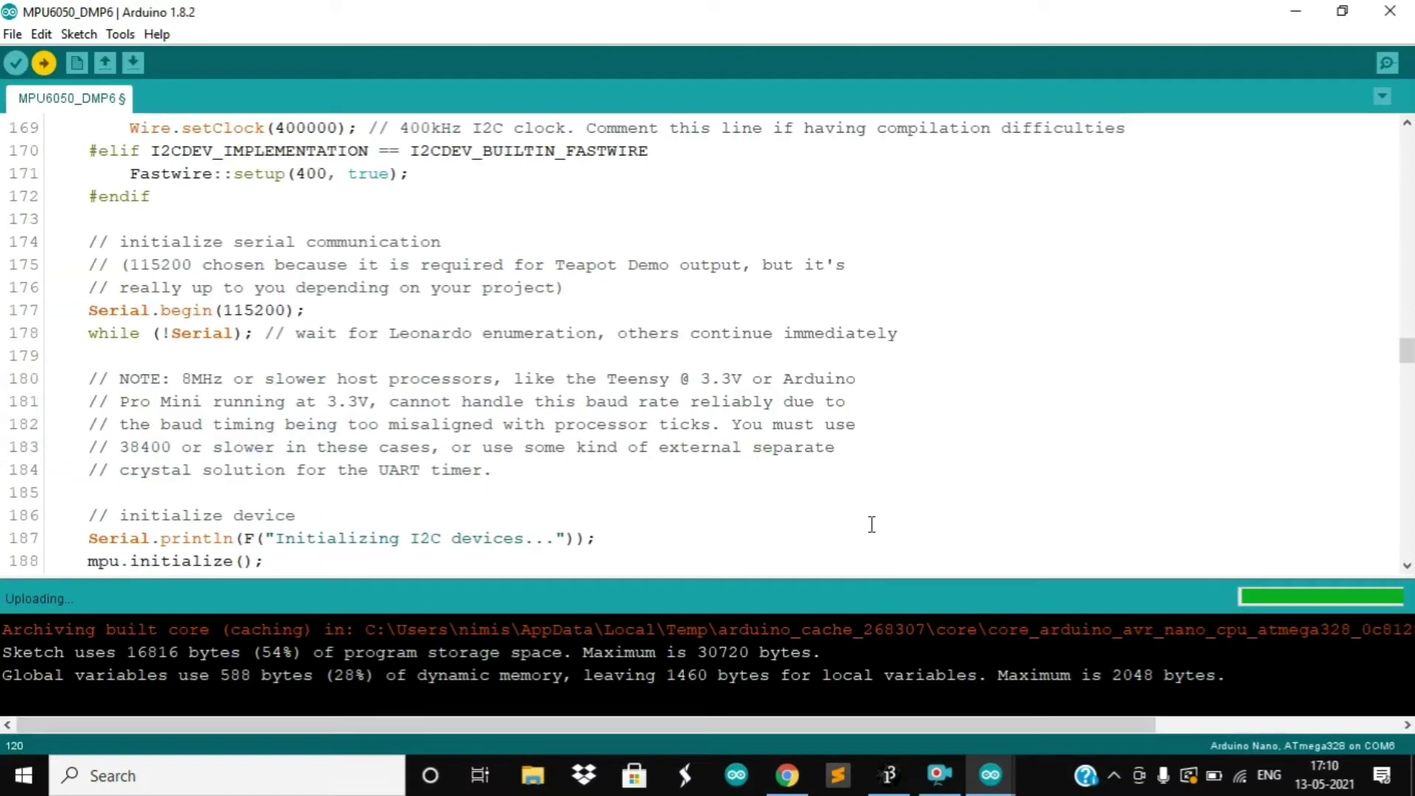
Open the Serial Monitor with its baud rate kept at 115200
{"action": "left_click", "coordinate": [1387, 66]}
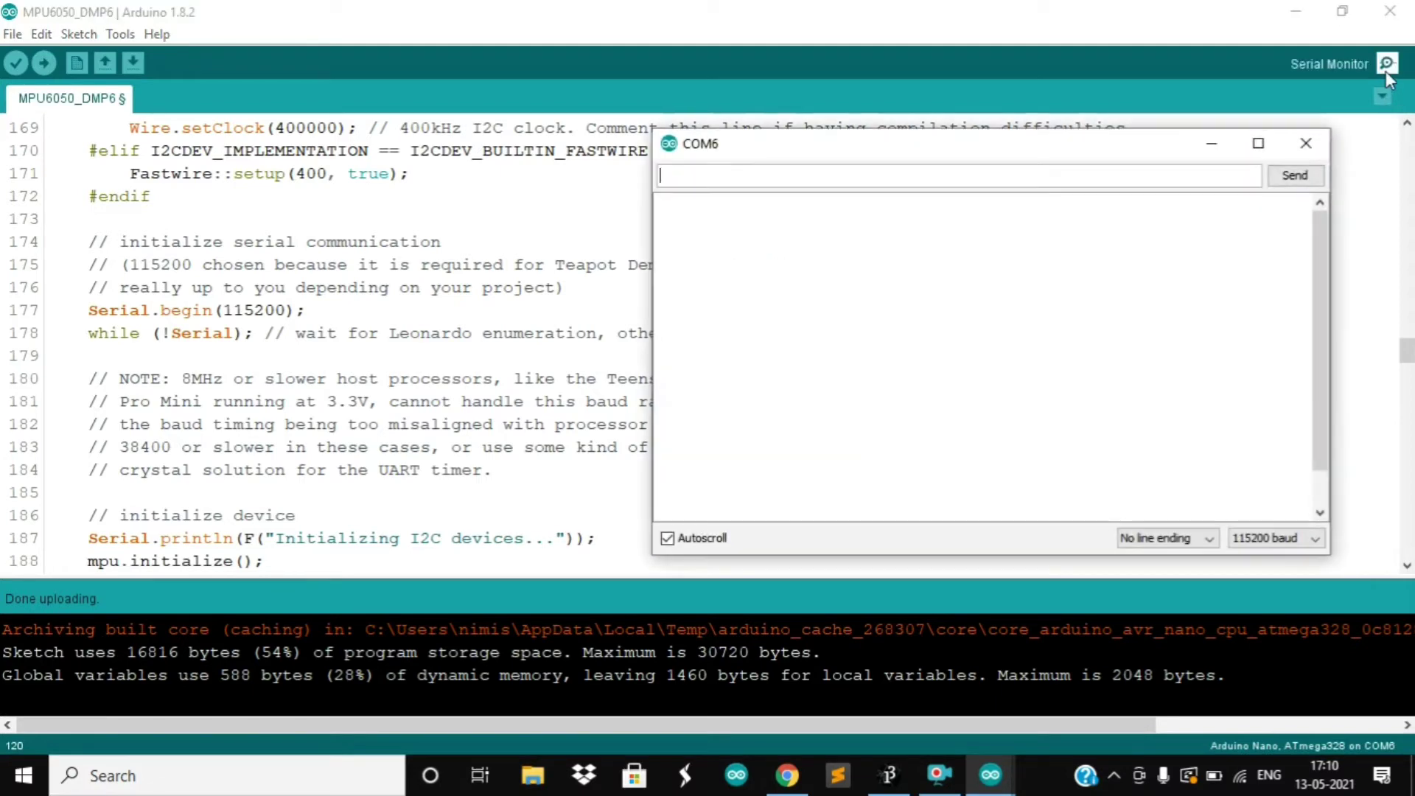
{"action": "left_click", "coordinate": [1316, 542]}
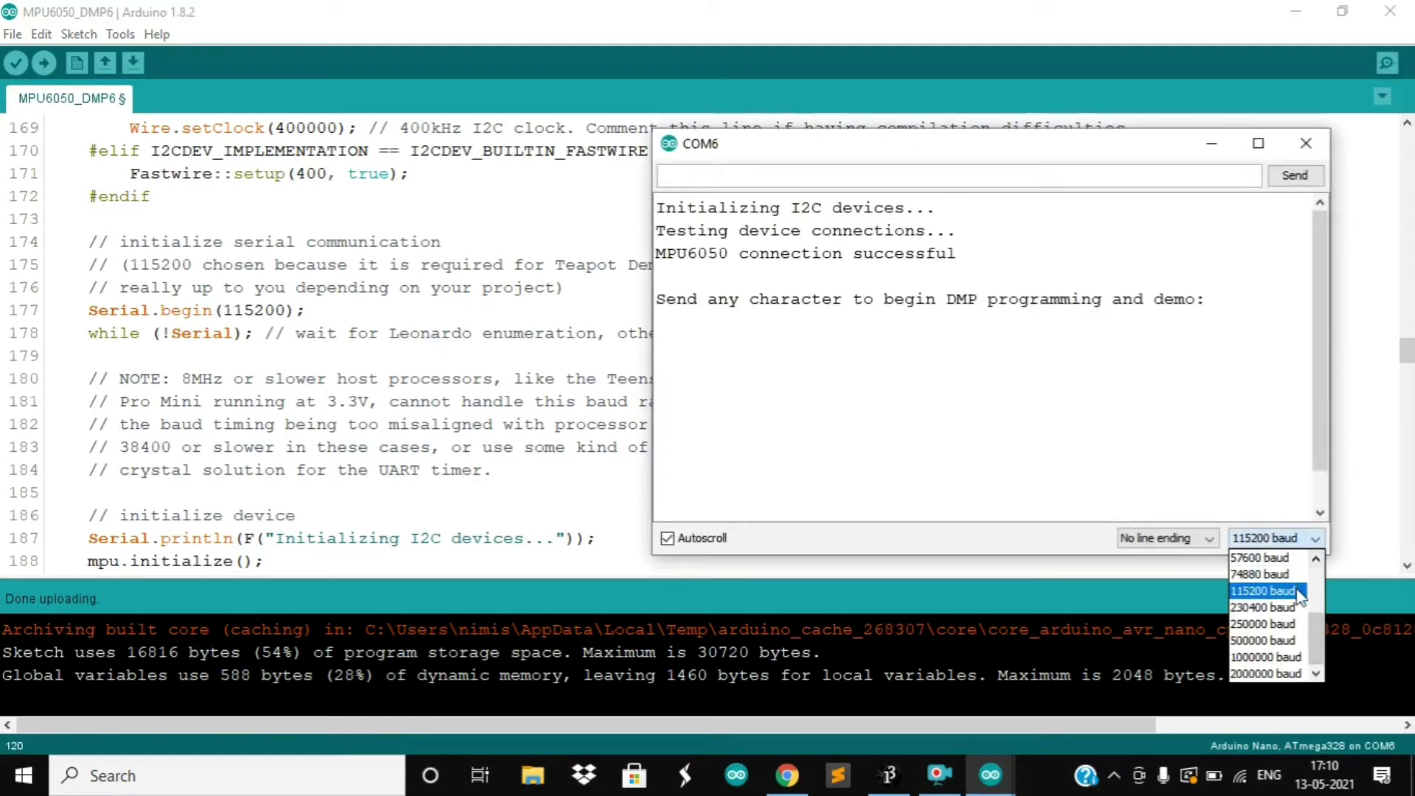
{"action": "left_click", "coordinate": [1264, 591]}
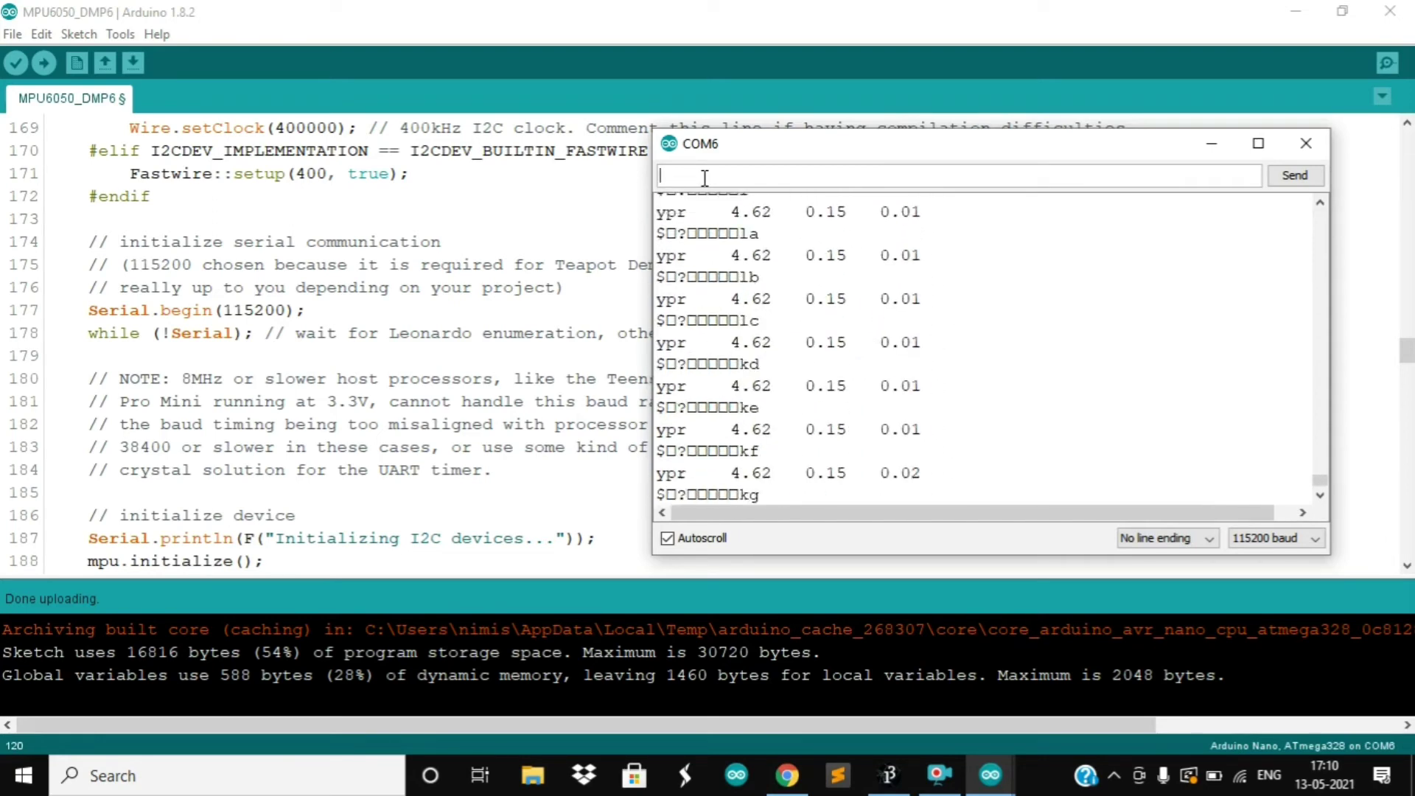
Close the serial monitor and bring up Processing maximized to full screen
{"action": "left_click", "coordinate": [1307, 145]}
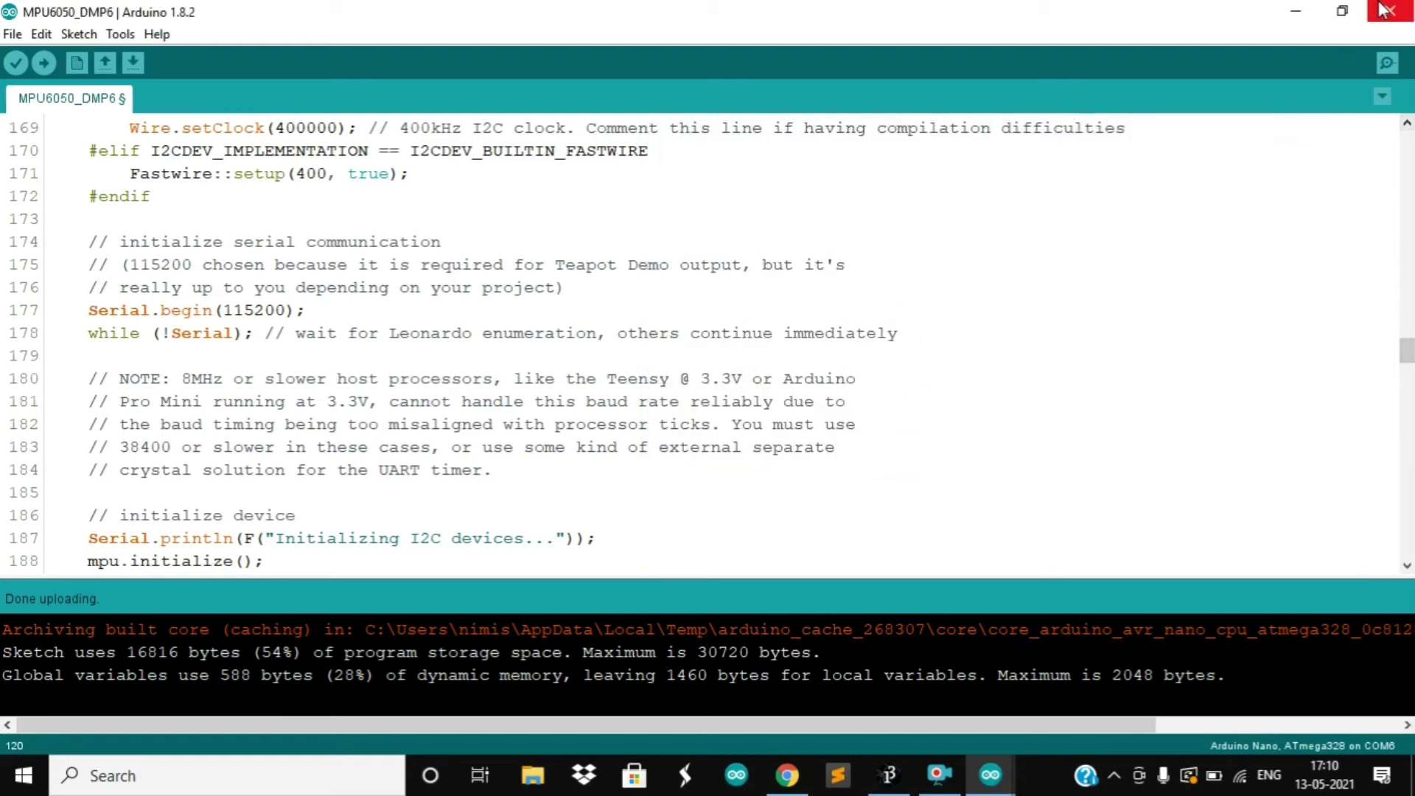
{"action": "left_click", "coordinate": [889, 775]}
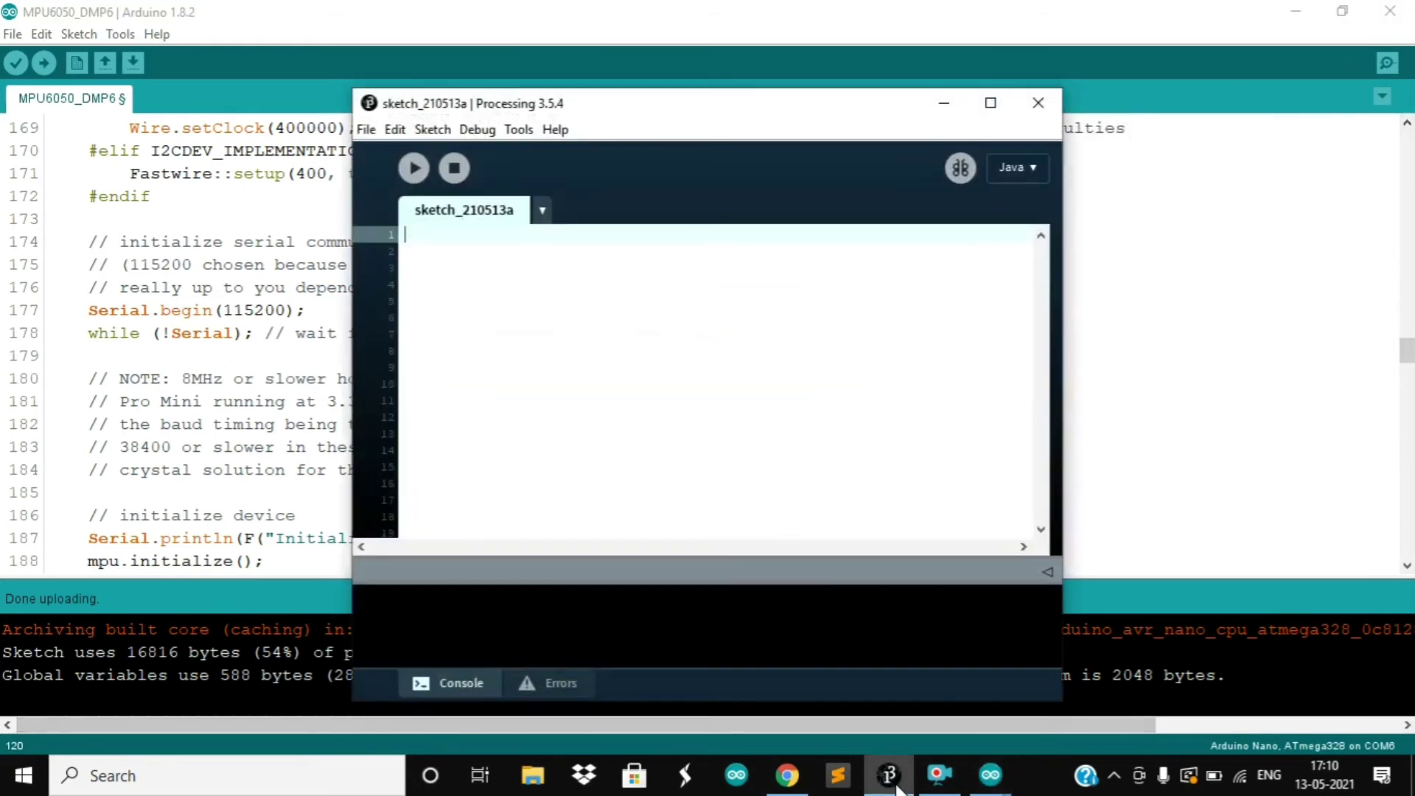
{"action": "left_click", "coordinate": [991, 103]}
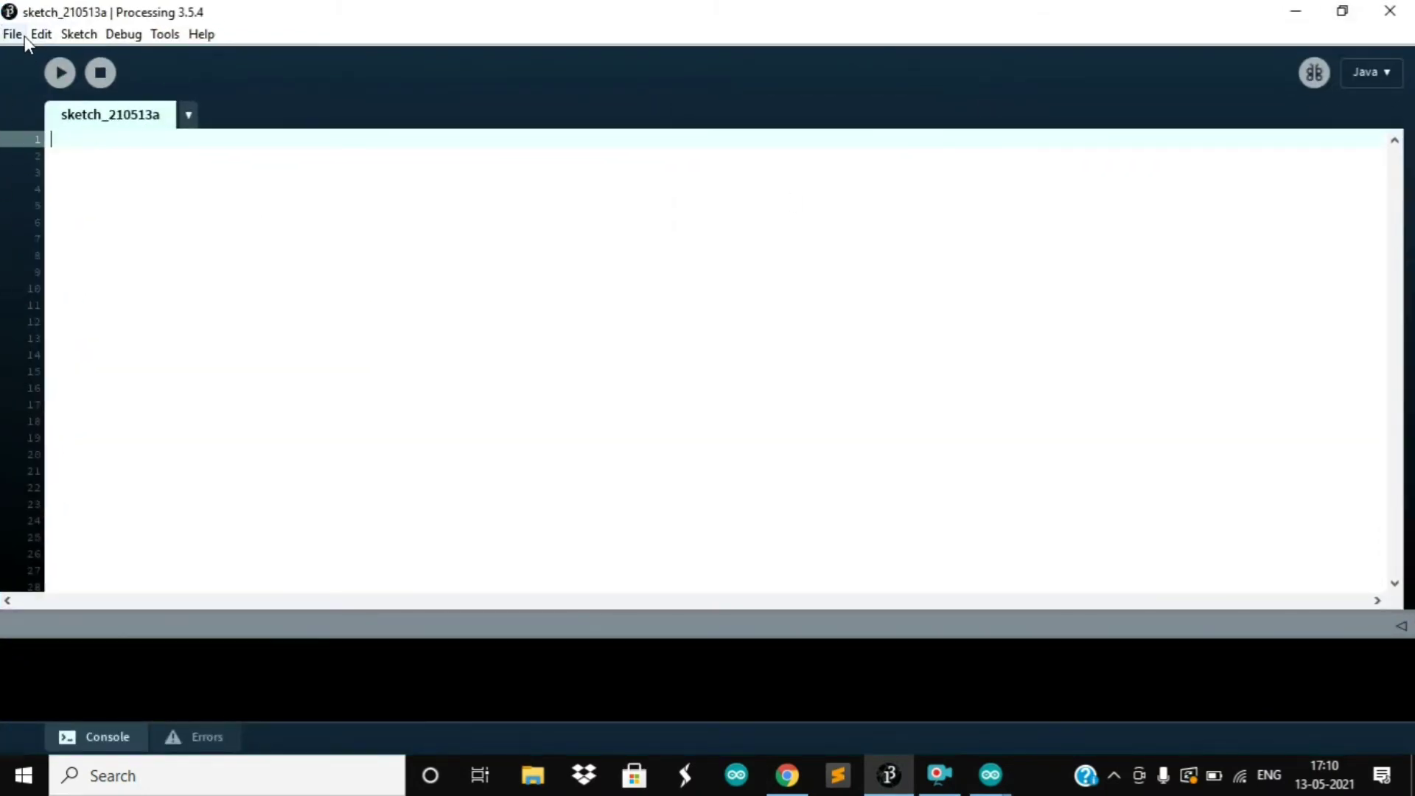
{"action": "left_click", "coordinate": [22, 35]}
Check in the library manager that ToxicLibs is already installed
{"action": "left_click", "coordinate": [81, 37]}
{"action": "mouse_move", "coordinate": [135, 161]}
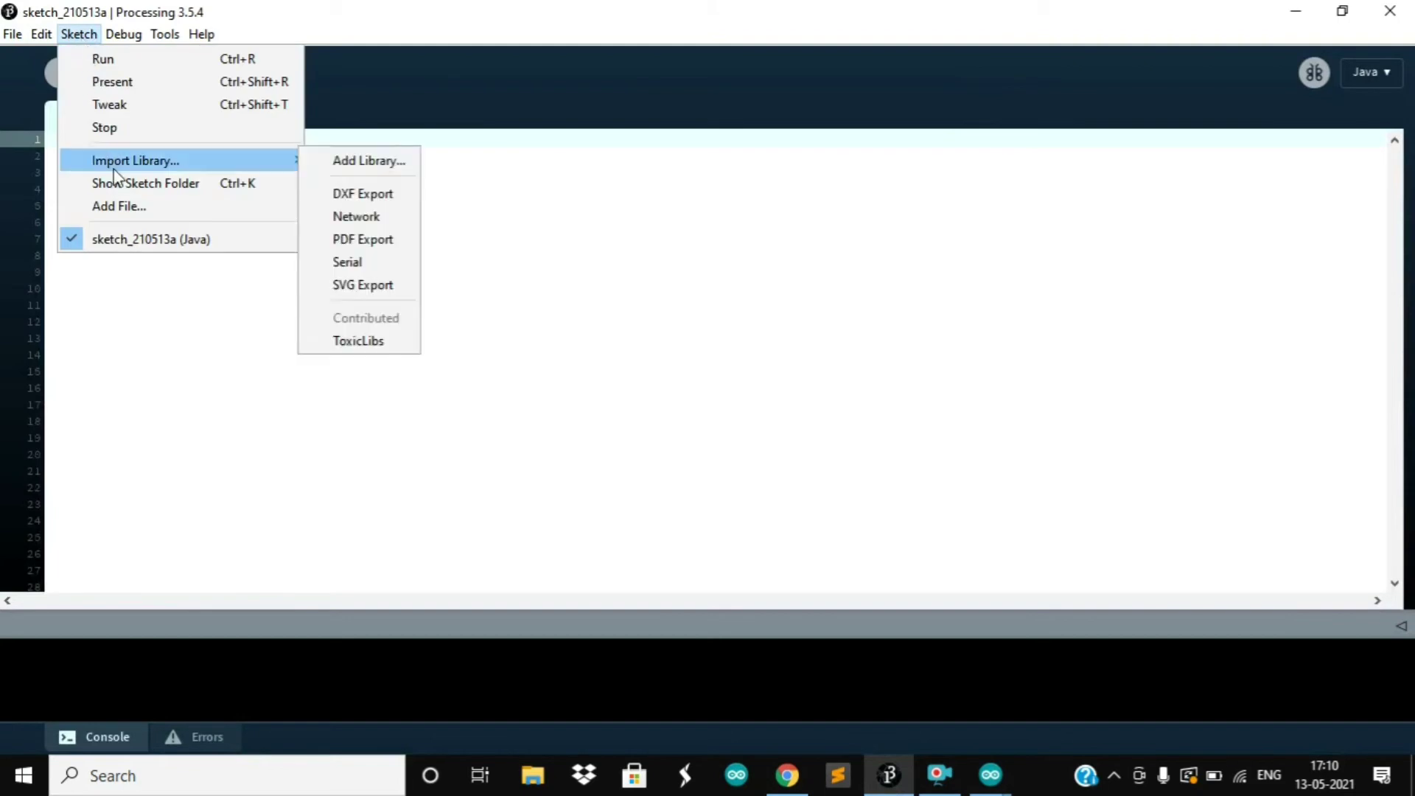
{"action": "left_click", "coordinate": [350, 161]}
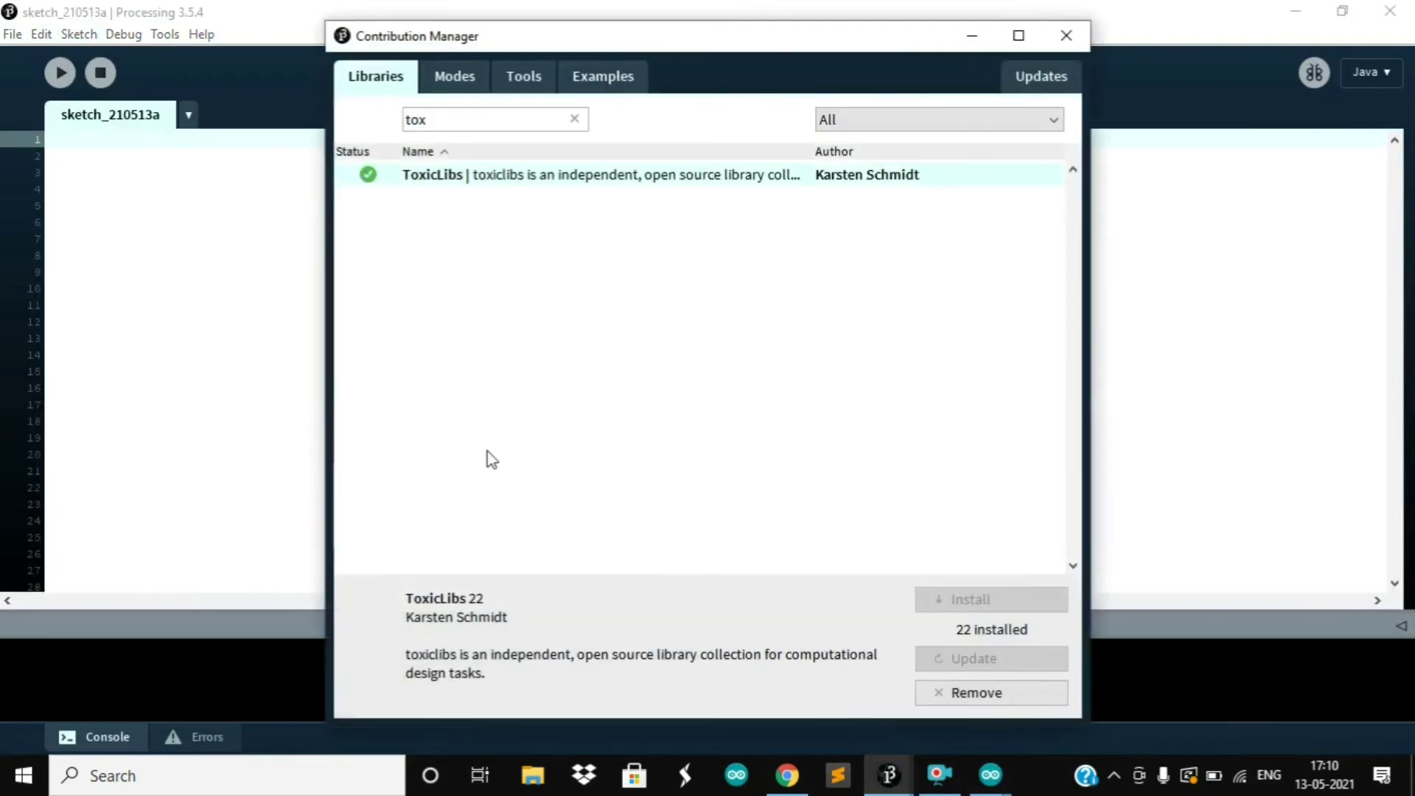
{"action": "left_click", "coordinate": [576, 120]}
{"action": "type", "text": "t"}
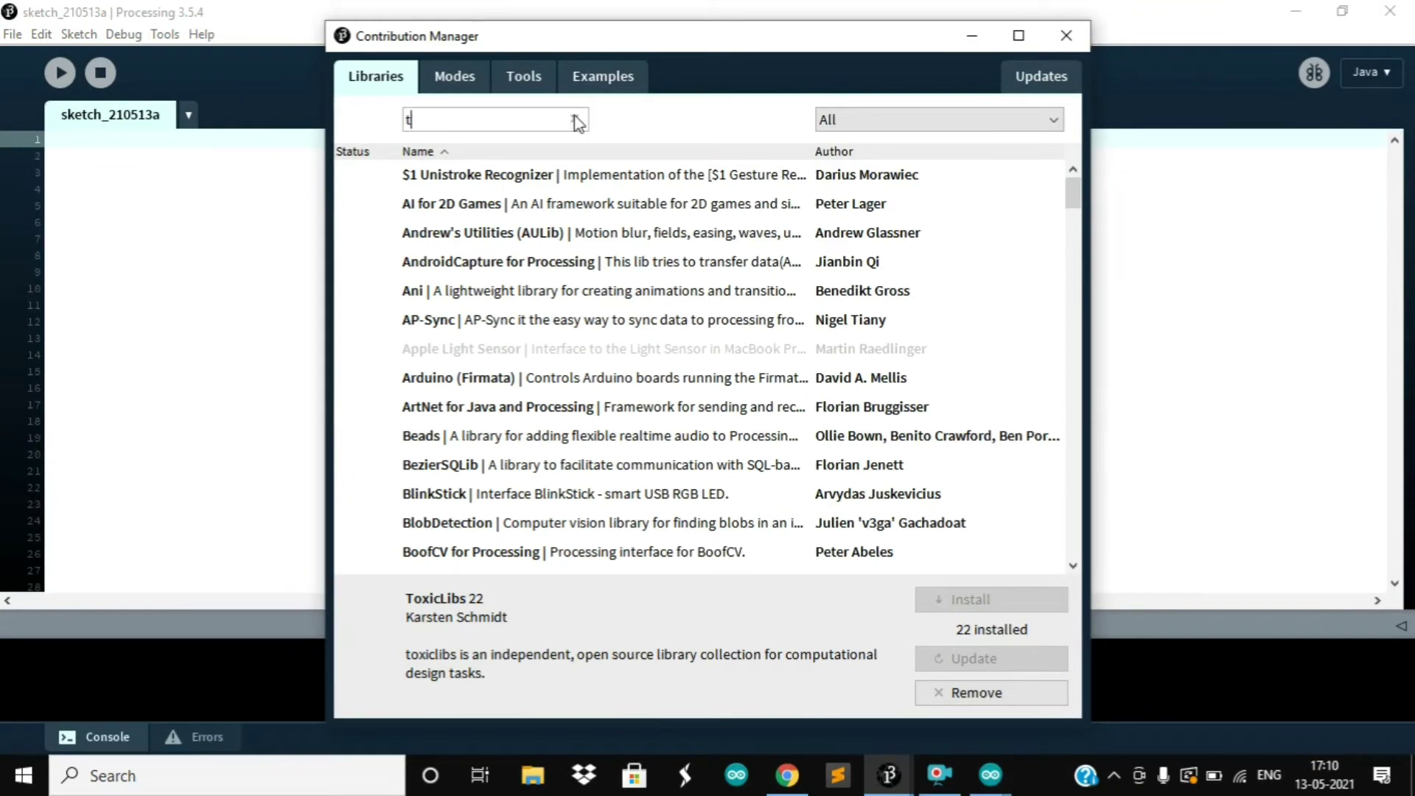
{"action": "type", "text": "oxi"}
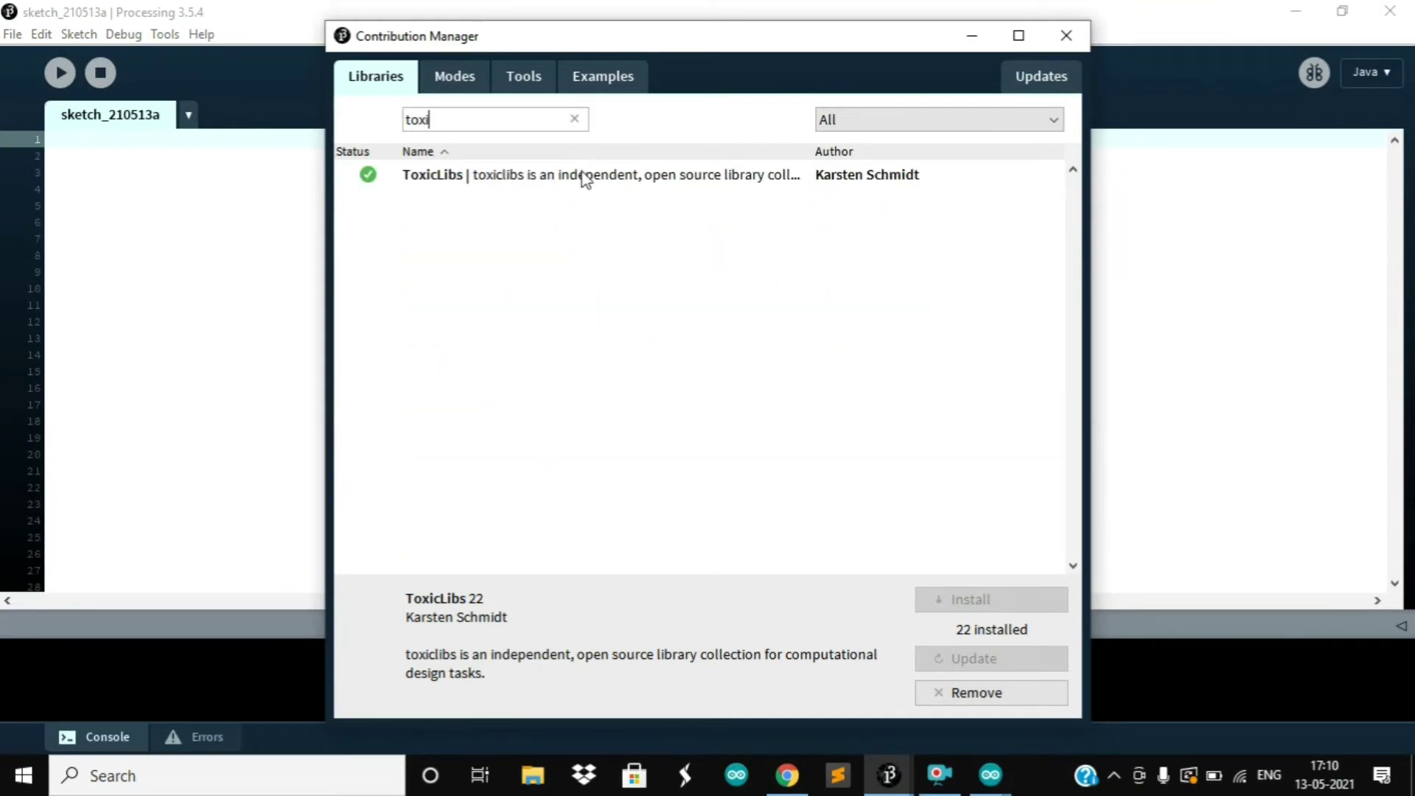
{"action": "left_click", "coordinate": [584, 181]}
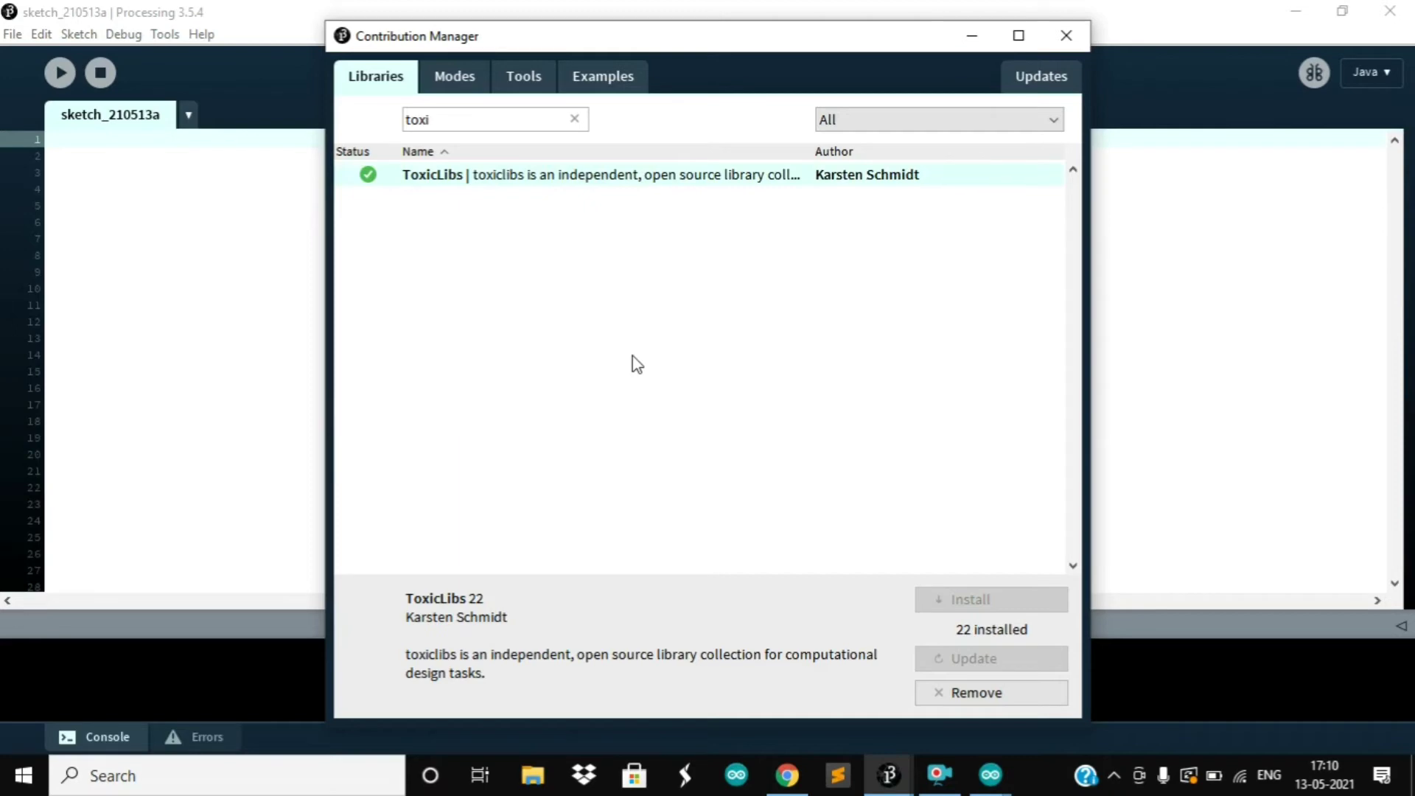
{"action": "left_click", "coordinate": [1066, 36]}
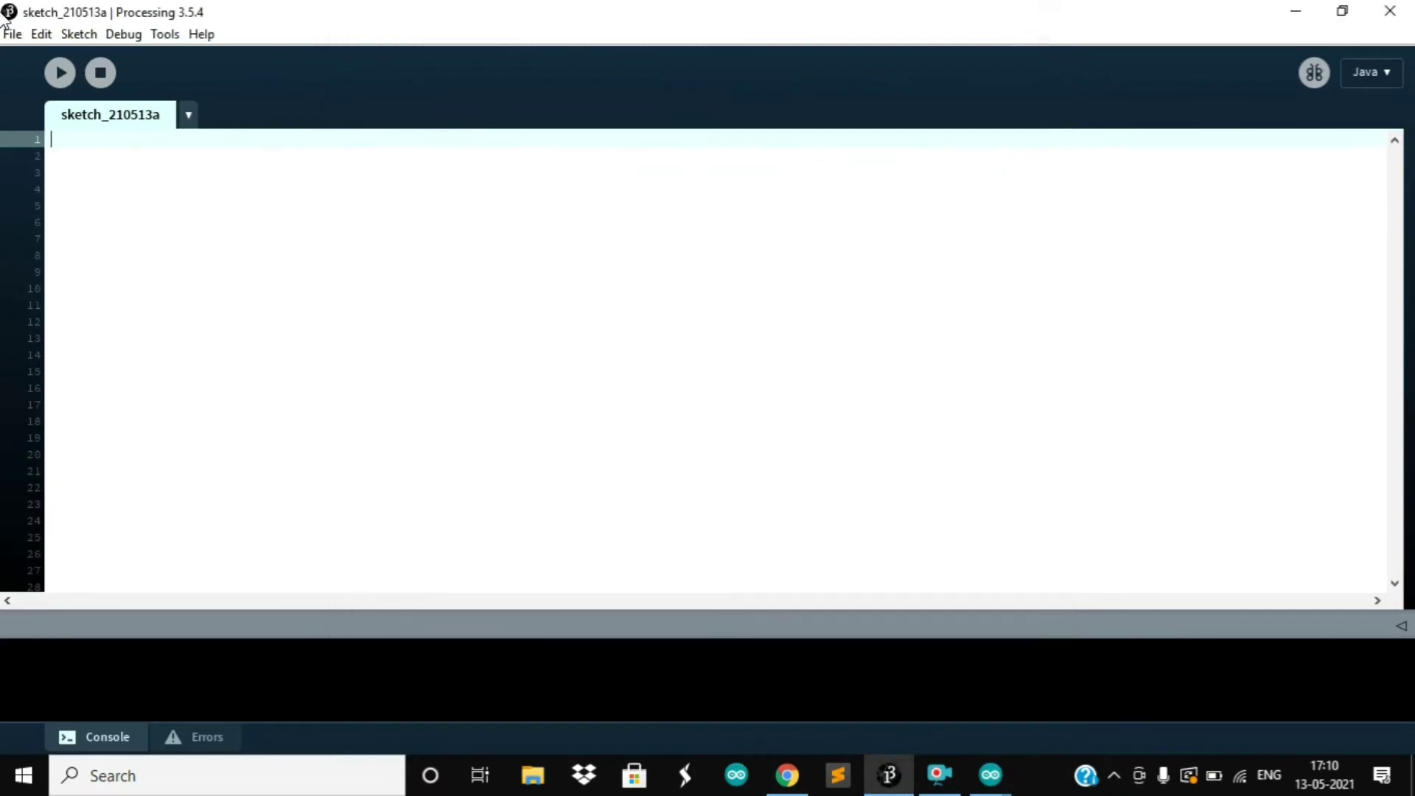
Open MPUTeapot from Arduino/libraries/MPU6050/examples/MPU6050_DMP6/Processing/MPUTeapot
{"action": "left_click", "coordinate": [13, 37]}
{"action": "left_click", "coordinate": [9, 75]}
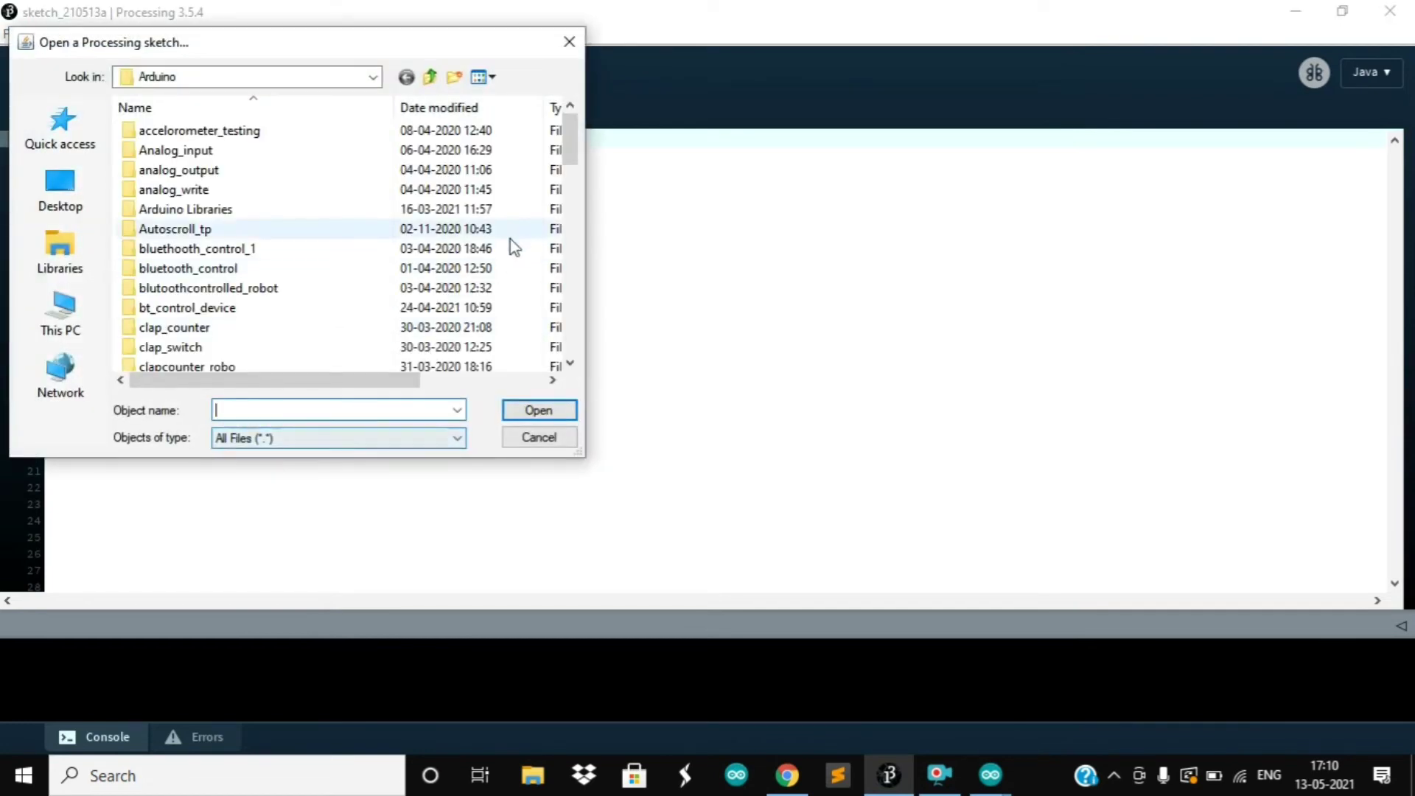
{"action": "left_click_drag", "start_coordinate": [577, 166], "coordinate": [582, 246]}
{"action": "left_click", "coordinate": [359, 307]}
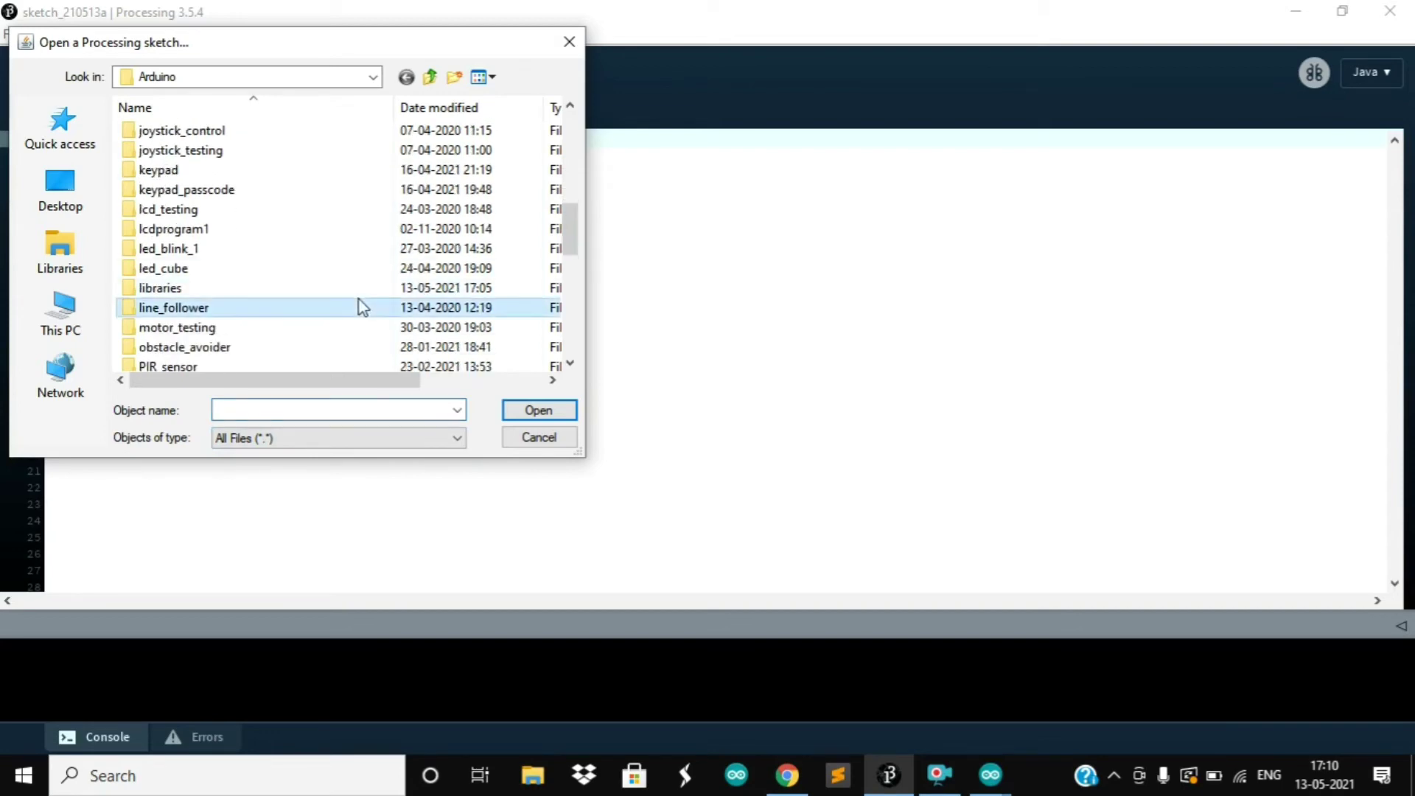
{"action": "double_click", "coordinate": [357, 297]}
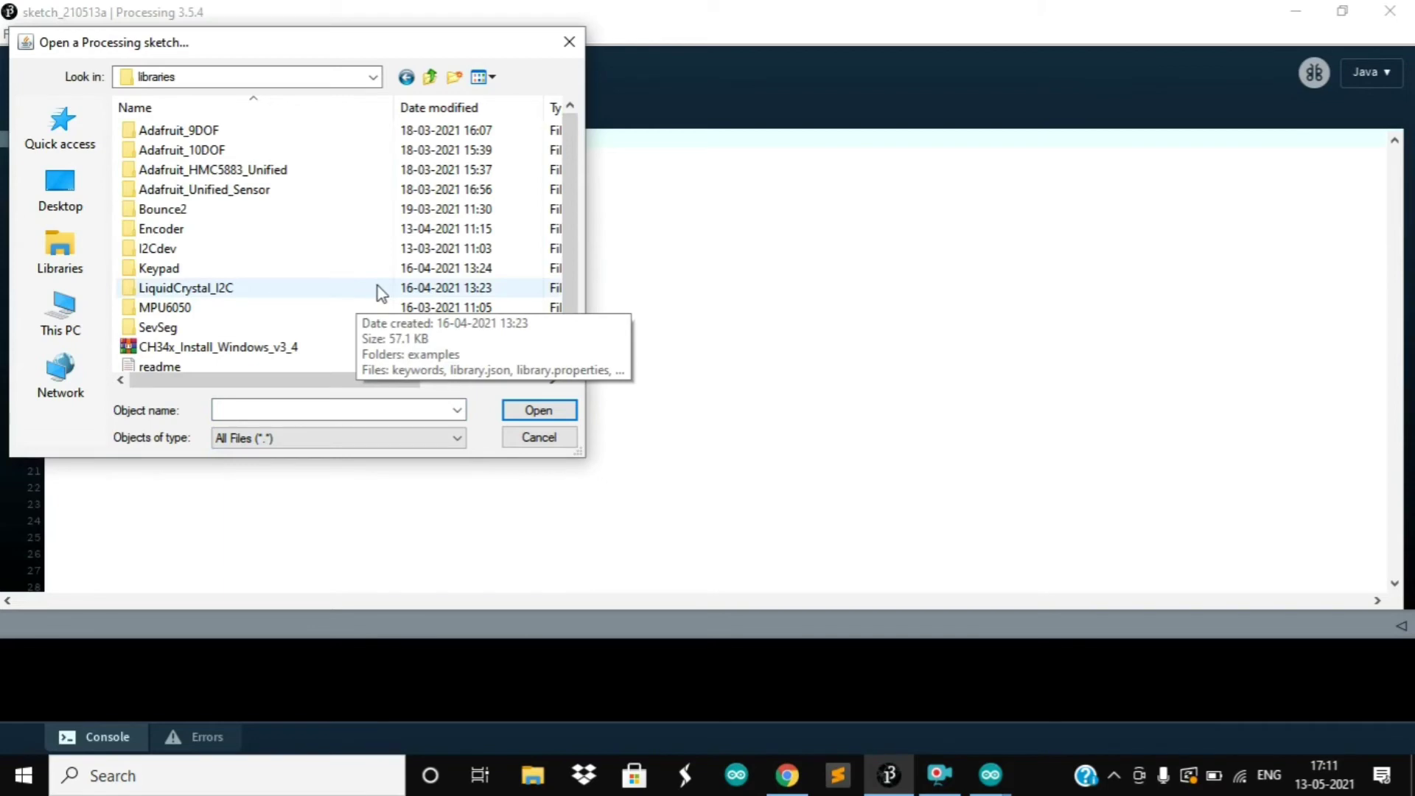
{"action": "double_click", "coordinate": [375, 306]}
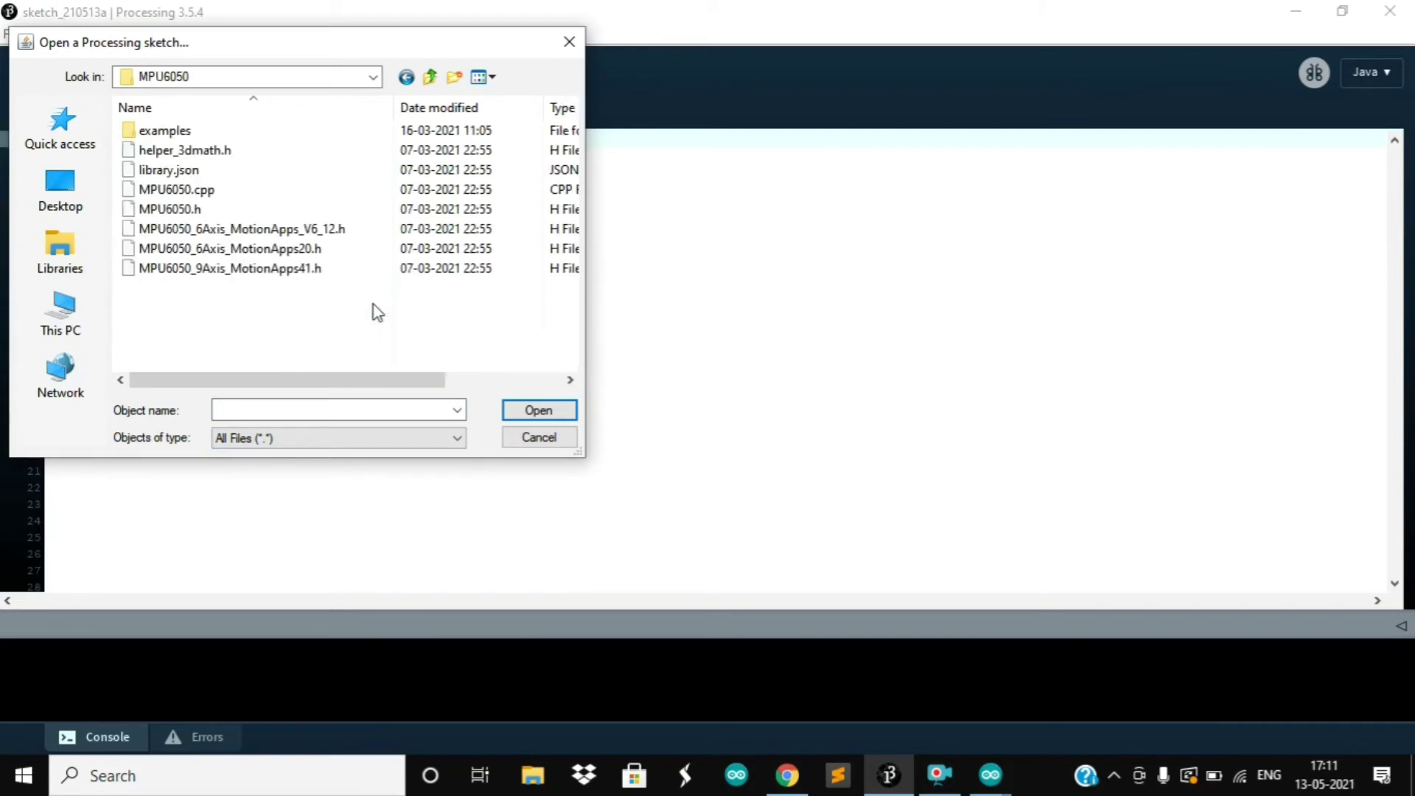
{"action": "double_click", "coordinate": [329, 131]}
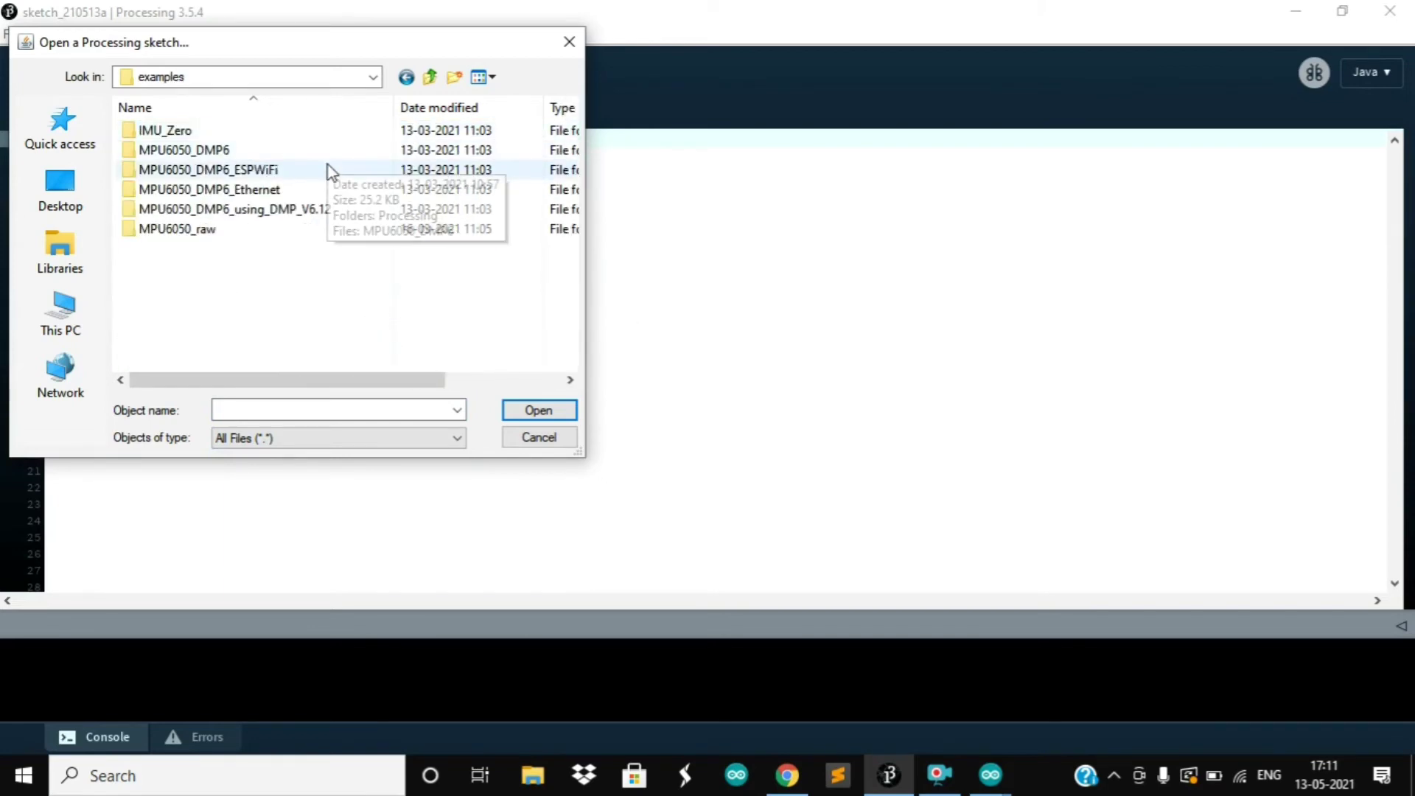
{"action": "double_click", "coordinate": [320, 152]}
{"action": "double_click", "coordinate": [309, 134]}
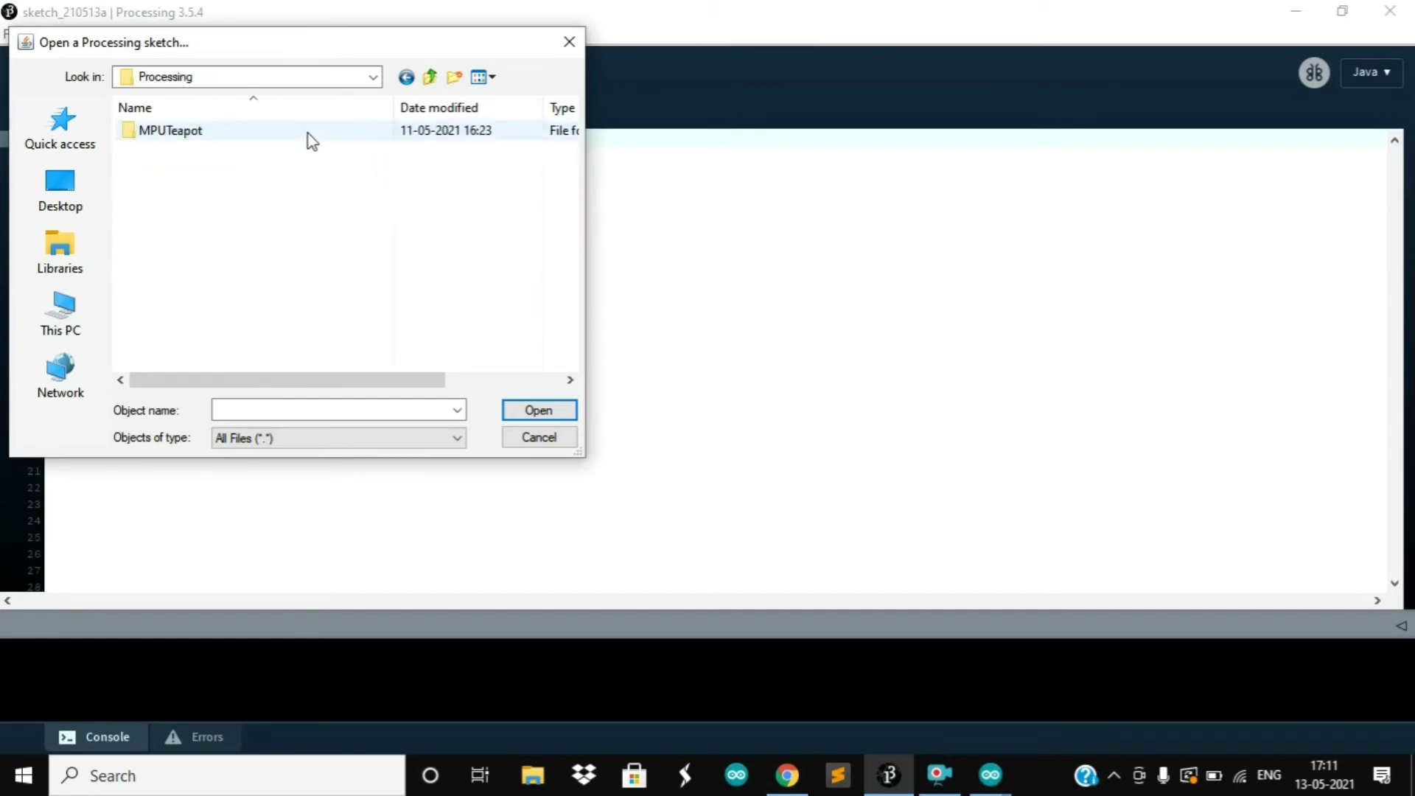
{"action": "double_click", "coordinate": [309, 135]}
{"action": "double_click", "coordinate": [313, 151]}
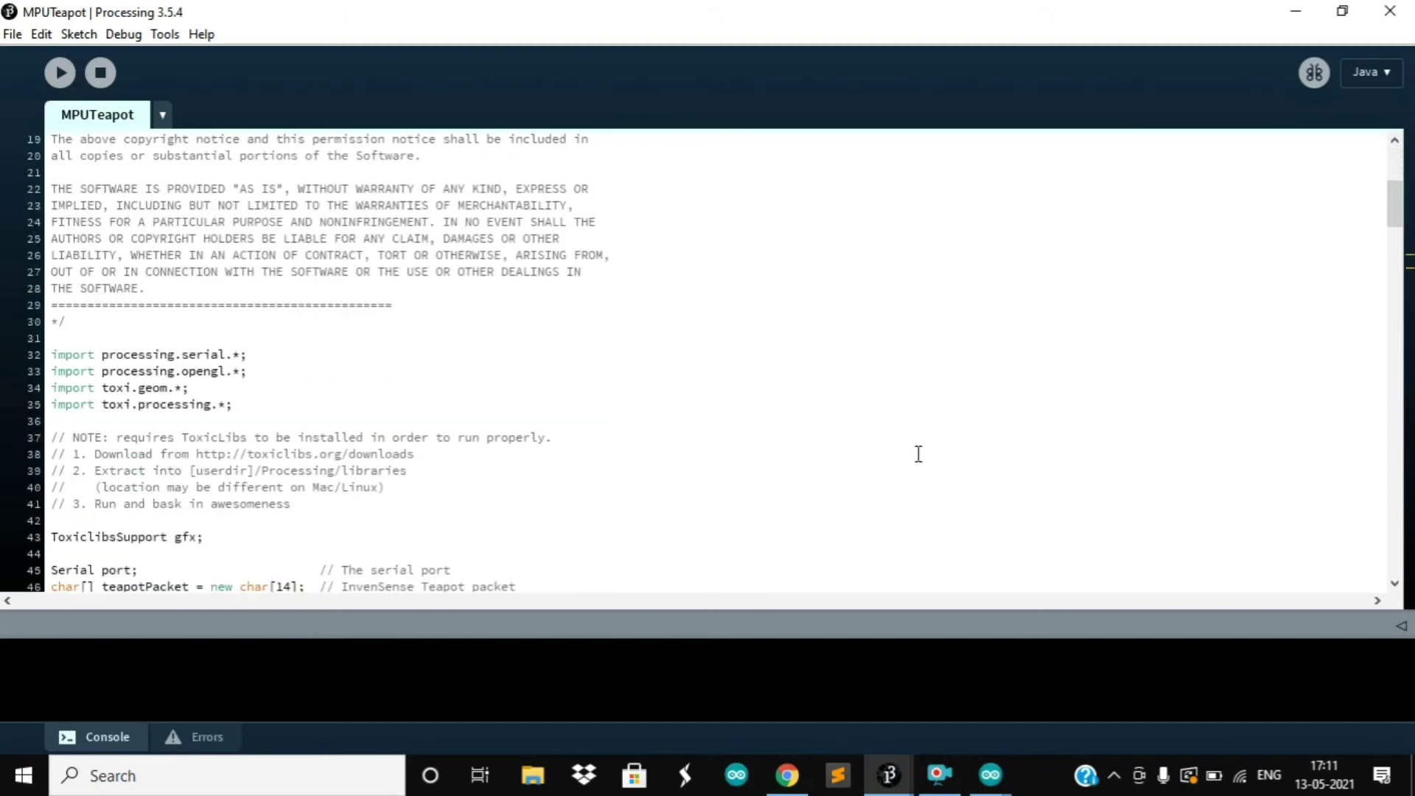
{"action": "scroll", "coordinate": [918, 454], "scroll_direction": "down", "scroll_amount": 2}
{"action": "scroll", "coordinate": [918, 453], "scroll_direction": "down", "scroll_amount": 3}
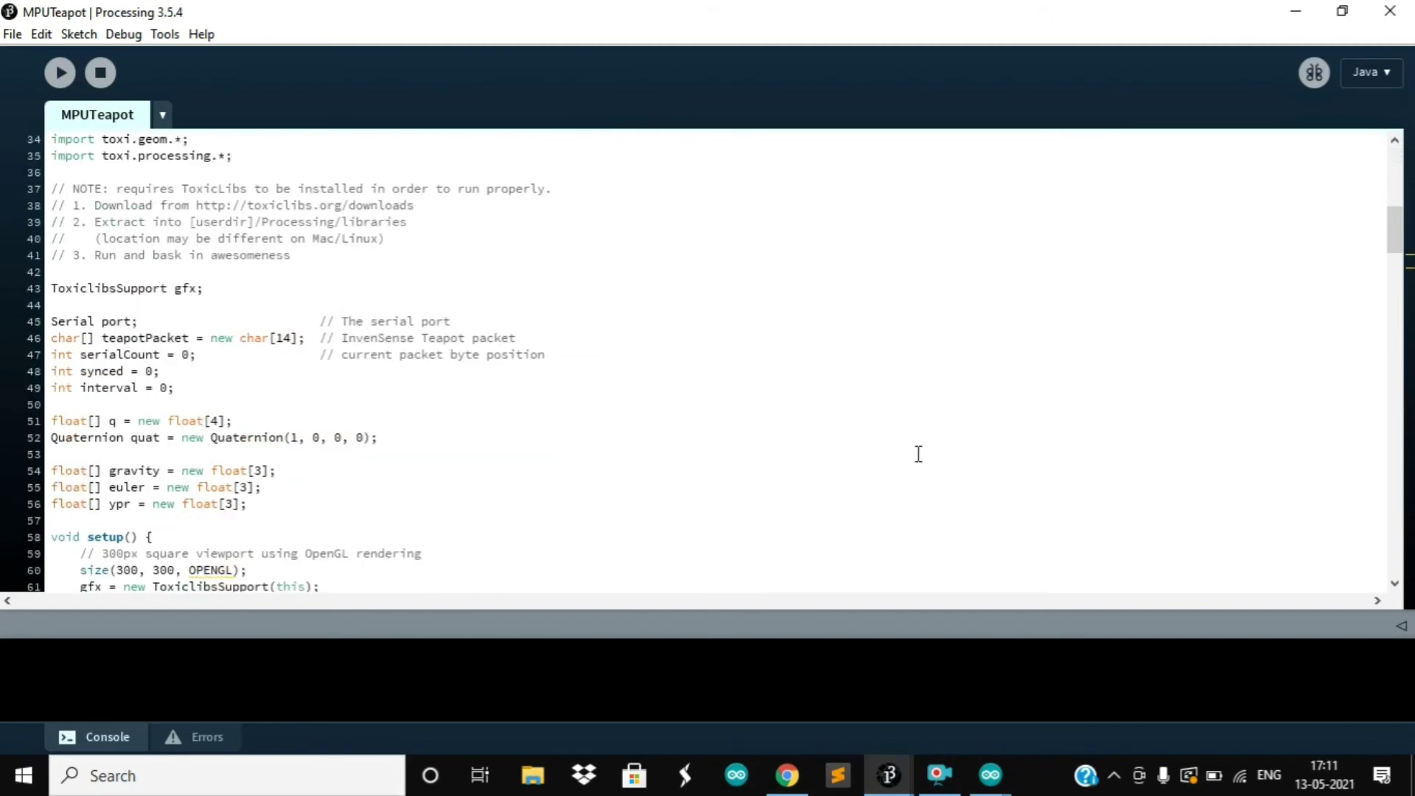
{"action": "scroll", "coordinate": [918, 454], "scroll_direction": "down", "scroll_amount": 4}
{"action": "scroll", "coordinate": [918, 453], "scroll_direction": "down", "scroll_amount": 1}
{"action": "scroll", "coordinate": [918, 454], "scroll_direction": "down", "scroll_amount": 4}
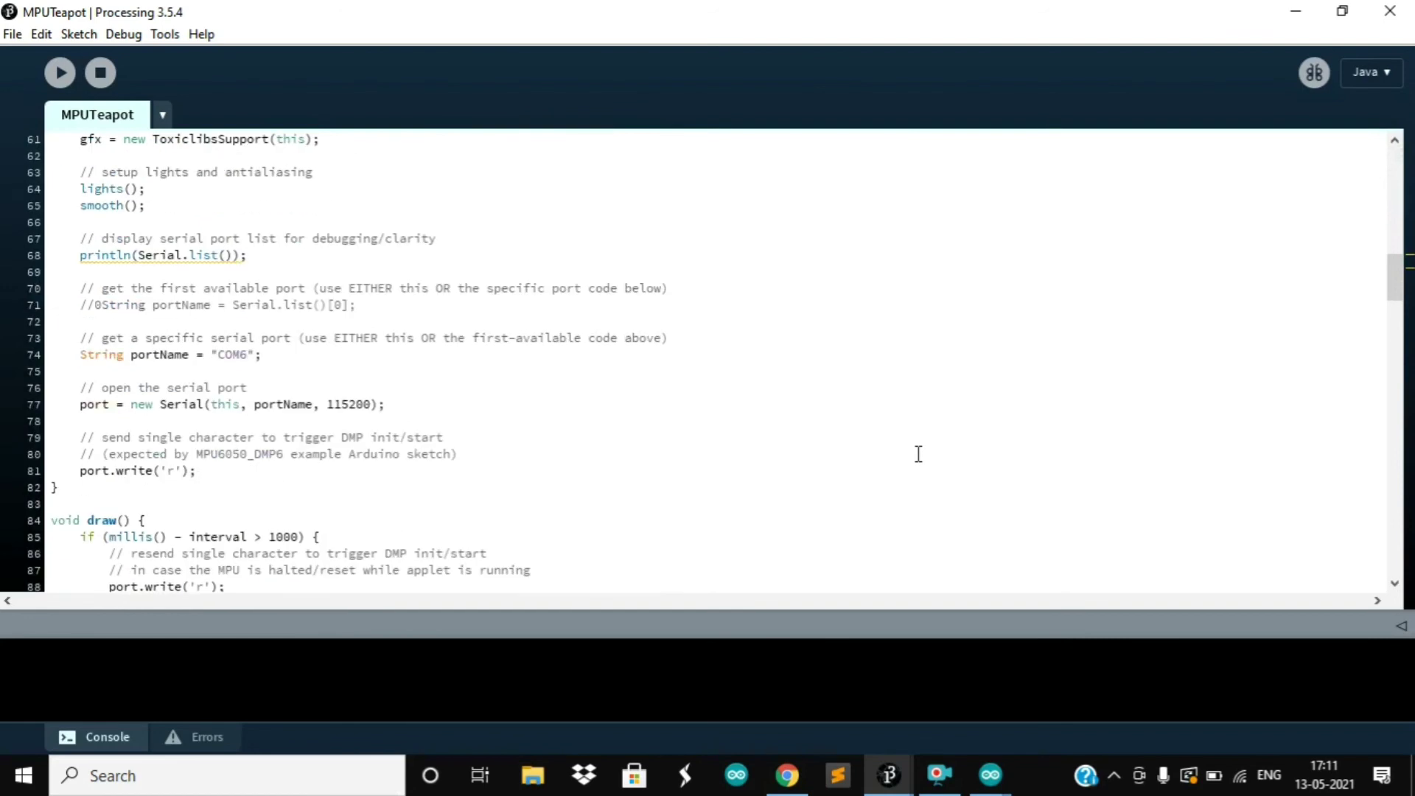
Select the portName string on line 74 to verify it reads COM6
{"action": "left_click", "coordinate": [241, 354]}
{"action": "left_click_drag", "start_coordinate": [241, 353], "coordinate": [218, 354]}
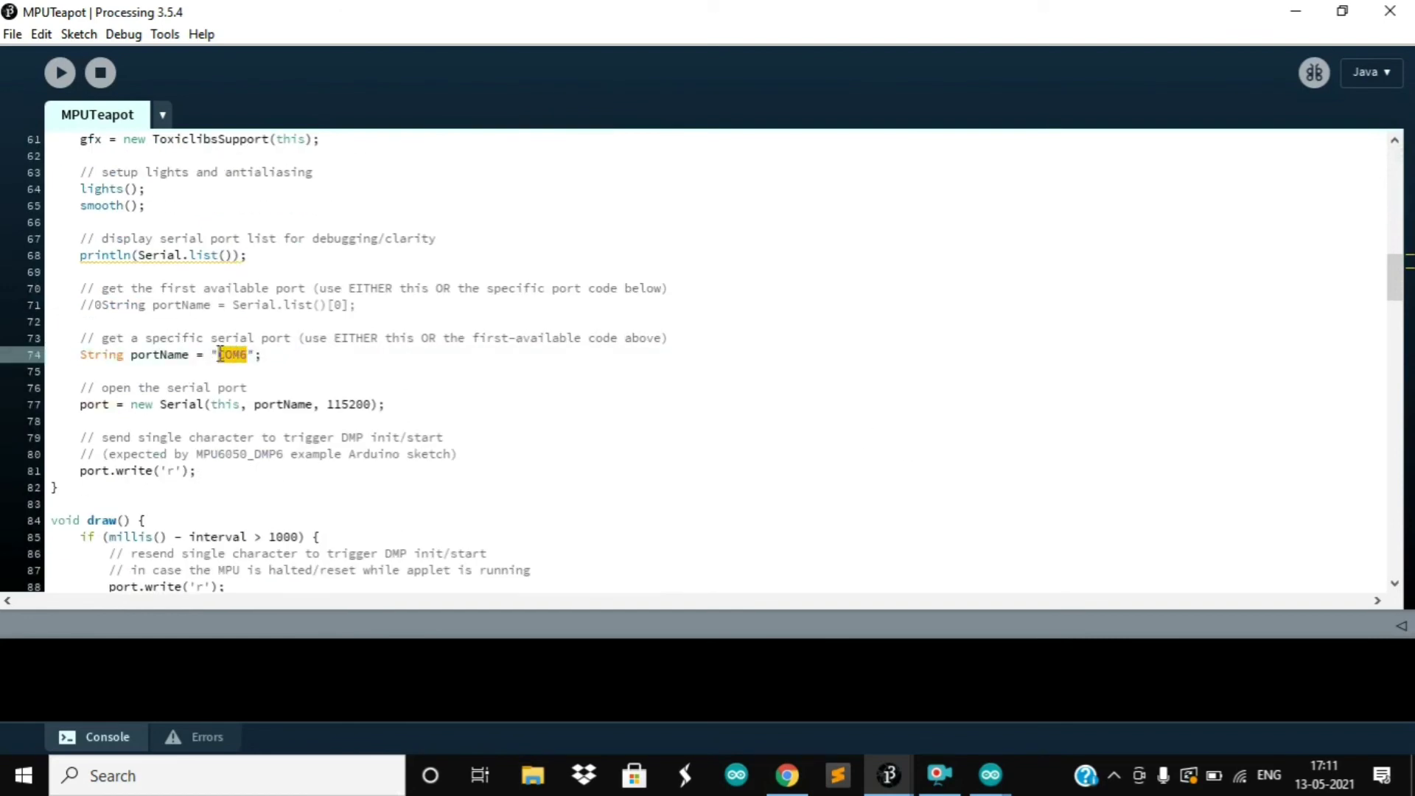
{"action": "left_click", "coordinate": [659, 458]}
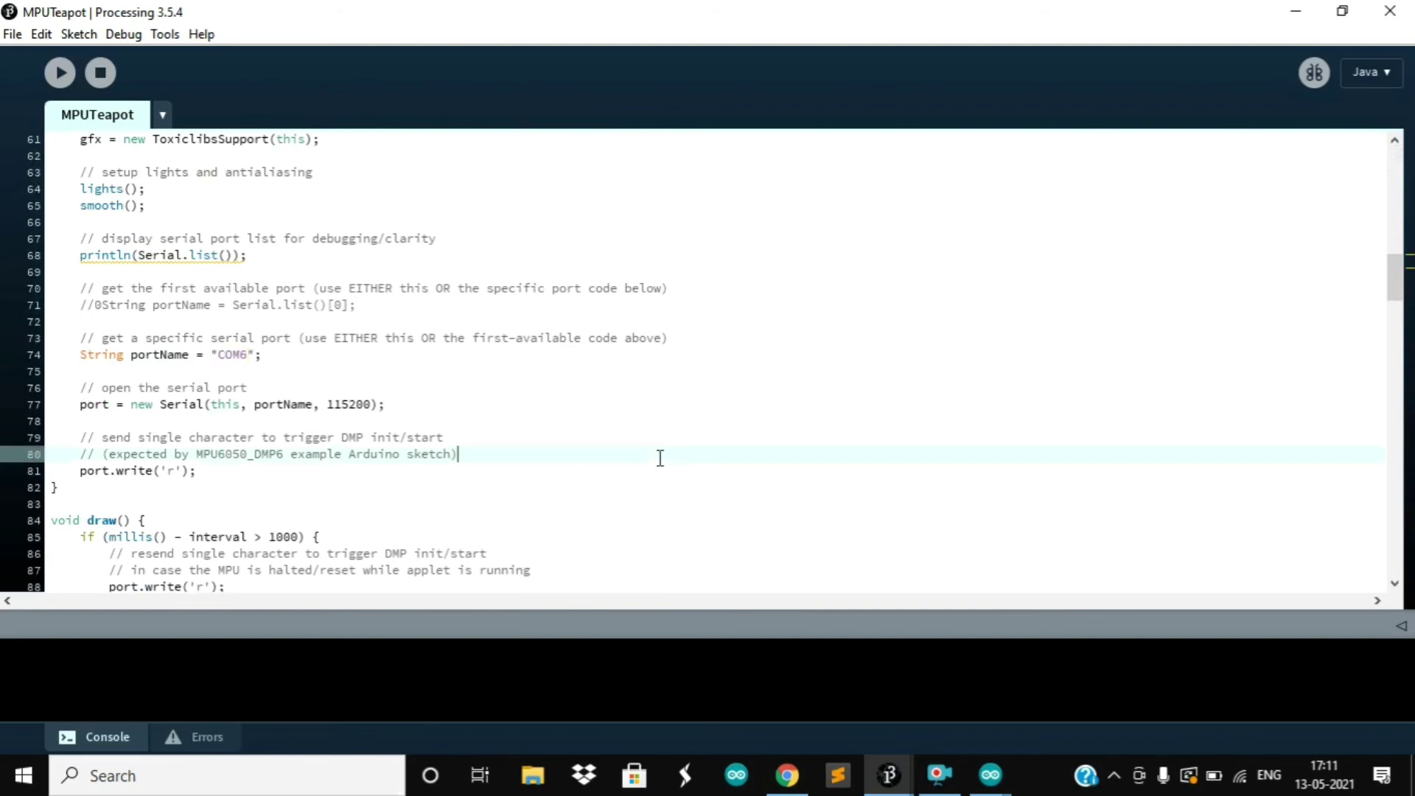
Run MPUTeapot so it reads the Nano on COM6 and steers the plane
{"action": "left_click", "coordinate": [59, 74]}
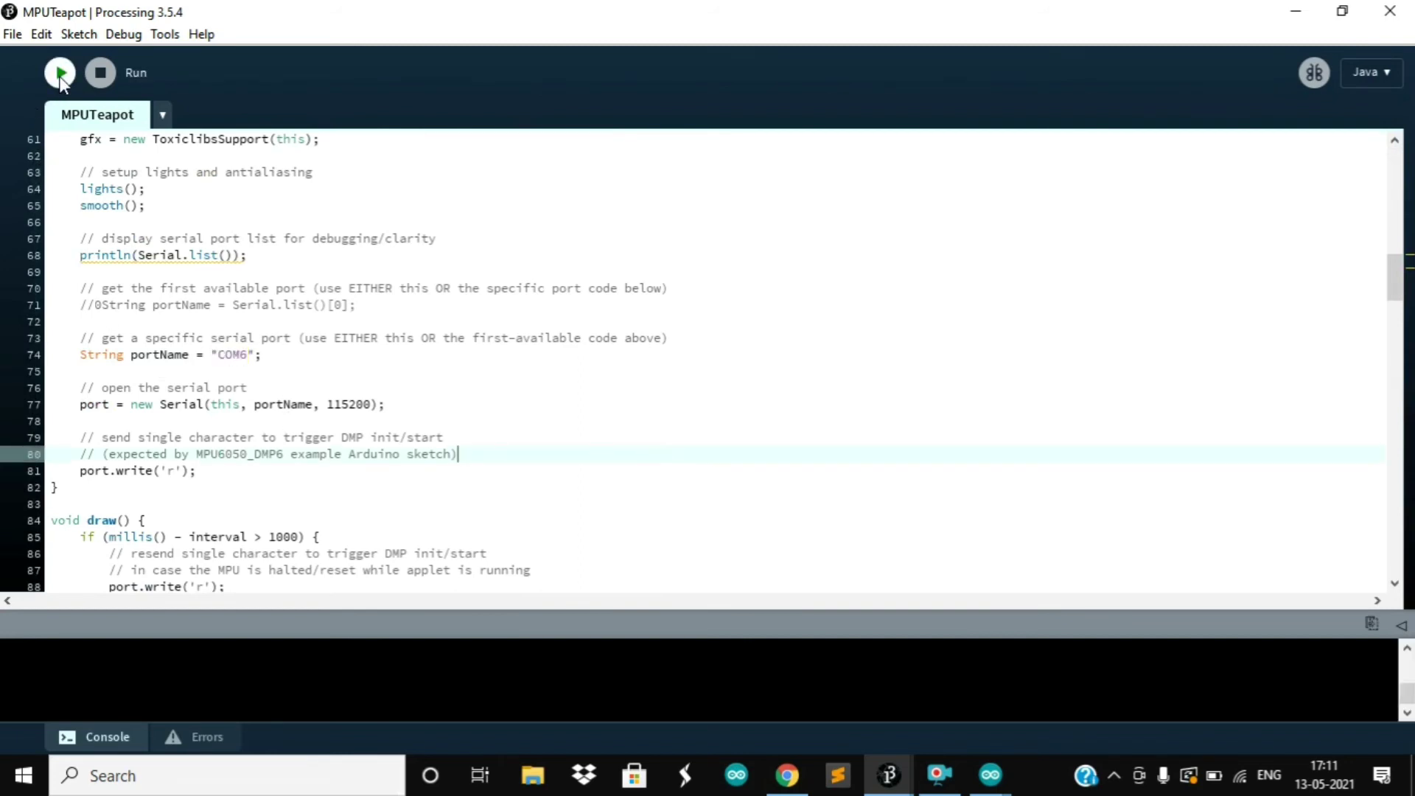